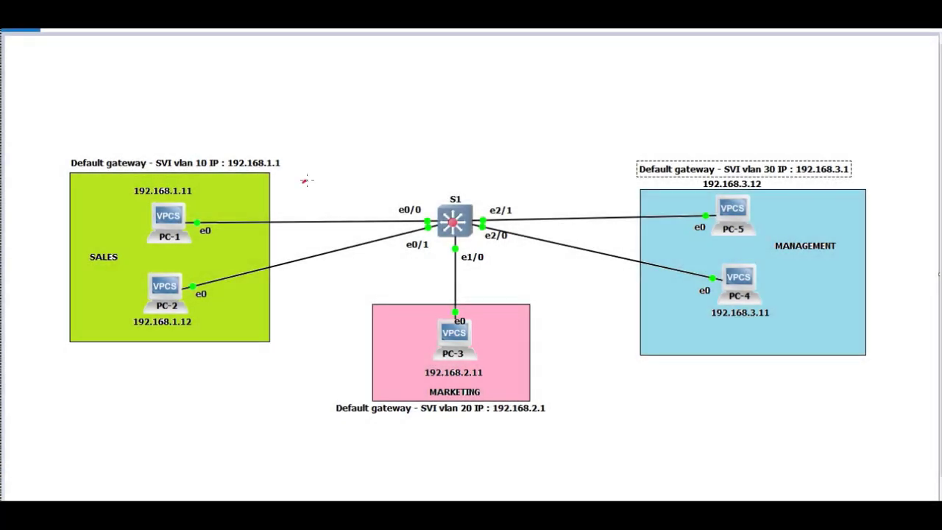
# Draw red arrows labelling SALES as VLAN 10, MARKETING as 20 and MANAGEMENT as 30
pyautogui.moveTo(304, 181)
pyautogui.mouseDown()
pyautogui.moveTo(273, 208)
pyautogui.moveTo(291, 207)
pyautogui.mouseUp()
pyautogui.moveTo(304, 150)
pyautogui.mouseDown()
pyautogui.moveTo(302, 164)
pyautogui.moveTo(314, 150)
pyautogui.mouseUp()
pyautogui.moveTo(331, 352)
pyautogui.mouseDown()
pyautogui.moveTo(362, 334)
pyautogui.moveTo(360, 343)
pyautogui.mouseUp()
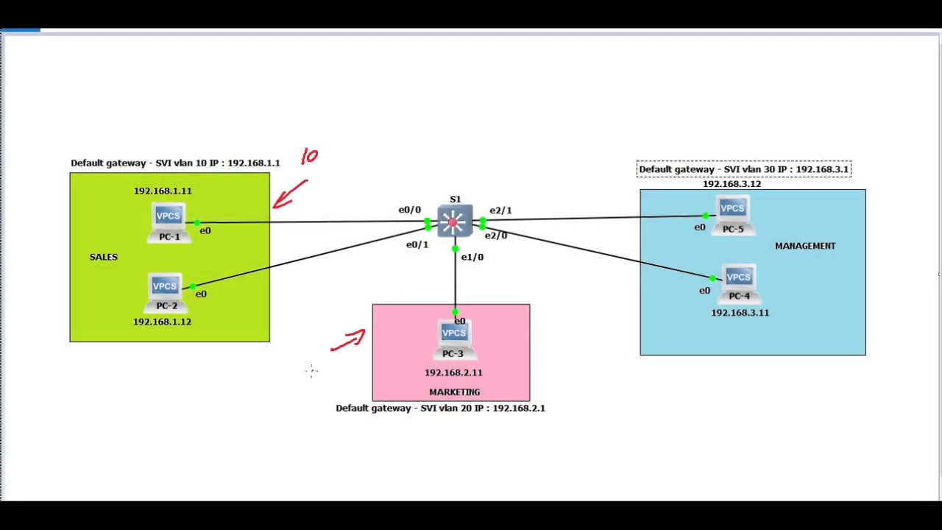
pyautogui.moveTo(301, 373)
pyautogui.mouseDown()
pyautogui.moveTo(315, 379)
pyautogui.moveTo(323, 368)
pyautogui.mouseUp()
pyautogui.moveTo(564, 326); pyautogui.dragTo(614, 298)
pyautogui.moveTo(598, 299)
pyautogui.mouseDown()
pyautogui.moveTo(620, 324)
pyautogui.moveTo(616, 333)
pyautogui.mouseUp()
pyautogui.moveTo(628, 318); pyautogui.dragTo(625, 325)
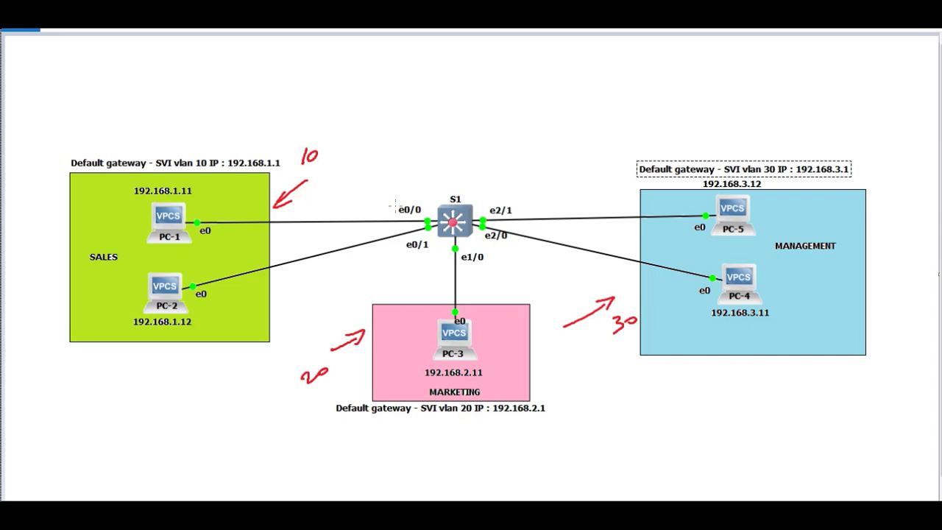
# Circle S1's ports e0/0–e0/1, e1/0 (marked VLAN 20) and e2/0–e2/1
pyautogui.moveTo(393, 208)
pyautogui.mouseDown()
pyautogui.moveTo(424, 239)
pyautogui.moveTo(363, 236)
pyautogui.moveTo(374, 240)
pyautogui.mouseUp()
pyautogui.moveTo(471, 269)
pyautogui.mouseDown()
pyautogui.moveTo(446, 256)
pyautogui.moveTo(486, 249)
pyautogui.moveTo(482, 290)
pyautogui.moveTo(502, 282)
pyautogui.mouseUp()
pyautogui.moveTo(511, 273); pyautogui.dragTo(516, 275)
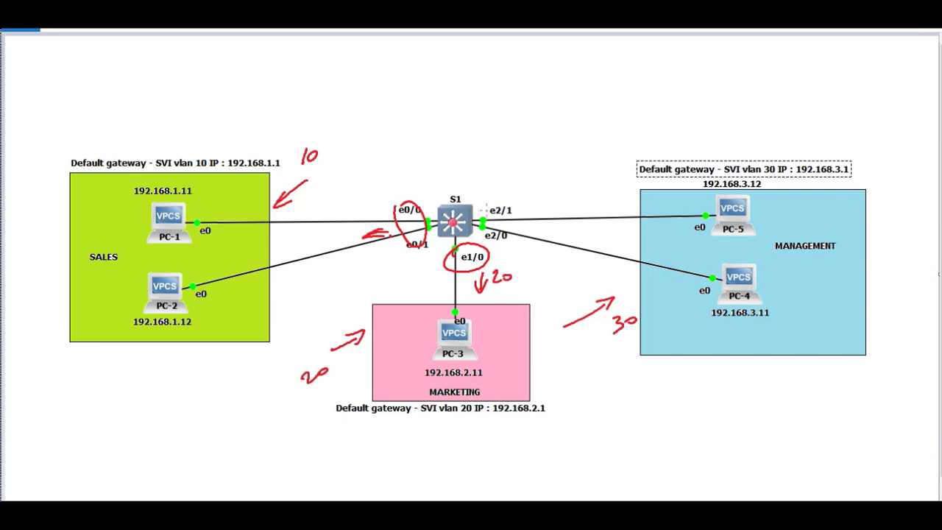
pyautogui.moveTo(482, 210)
pyautogui.mouseDown()
pyautogui.moveTo(508, 243)
pyautogui.moveTo(485, 201)
pyautogui.moveTo(555, 197)
pyautogui.moveTo(546, 204)
pyautogui.moveTo(567, 209)
pyautogui.moveTo(582, 200)
pyautogui.mouseUp()
# Draw arrows at the SALES, MARKETING and MANAGEMENT default gateway notes
pyautogui.moveTo(87, 189); pyautogui.dragTo(103, 176)
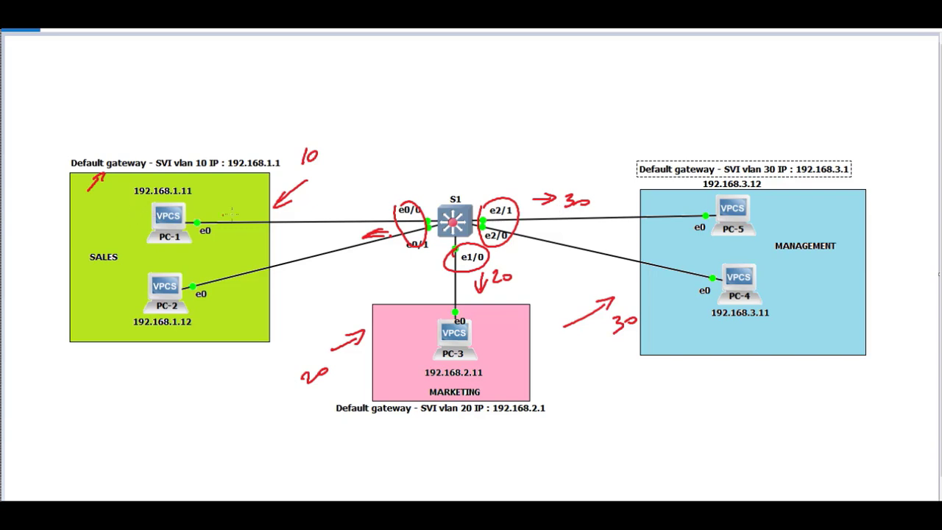
pyautogui.moveTo(391, 376); pyautogui.dragTo(391, 396)
pyautogui.moveTo(656, 196); pyautogui.dragTo(668, 189)
# Draw arrows marking the e0 ports of PC-5 and PC-4
pyautogui.moveTo(692, 206); pyautogui.dragTo(708, 205)
pyautogui.moveTo(701, 200); pyautogui.dragTo(701, 209)
pyautogui.moveTo(693, 261); pyautogui.dragTo(708, 265)
pyautogui.moveTo(701, 260); pyautogui.dragTo(702, 269)
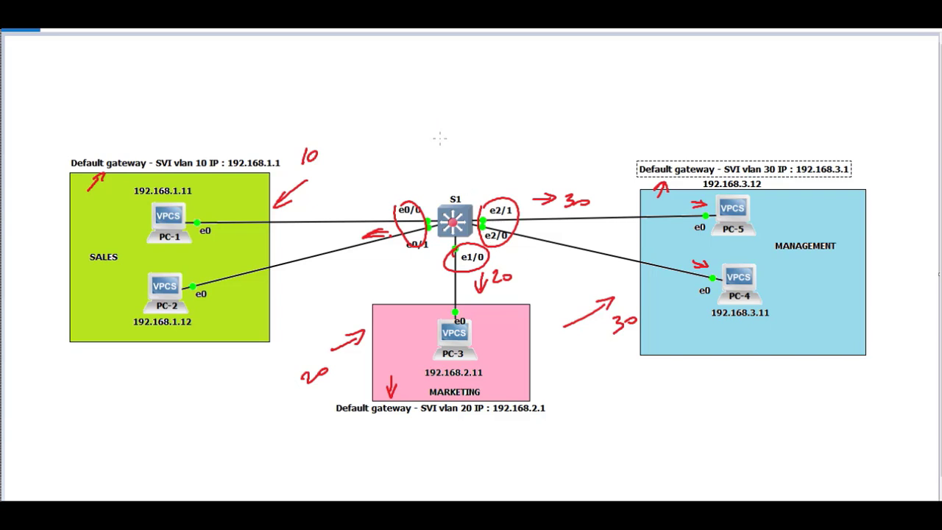
# Write the SVI 10 and SVI 20 notes above switch S1
pyautogui.moveTo(441, 121)
pyautogui.mouseDown()
pyautogui.moveTo(433, 134)
pyautogui.moveTo(459, 121)
pyautogui.moveTo(467, 133)
pyautogui.mouseUp()
pyautogui.moveTo(499, 107); pyautogui.dragTo(500, 118)
pyautogui.moveTo(508, 109)
pyautogui.mouseDown()
pyautogui.moveTo(503, 118)
pyautogui.moveTo(509, 107)
pyautogui.mouseUp()
pyautogui.moveTo(459, 146); pyautogui.dragTo(459, 158)
pyautogui.moveTo(465, 149); pyautogui.dragTo(510, 141)
pyautogui.moveTo(515, 134)
pyautogui.mouseDown()
pyautogui.moveTo(518, 142)
pyautogui.moveTo(516, 134)
pyautogui.moveTo(477, 170)
pyautogui.moveTo(539, 155)
pyautogui.mouseUp()
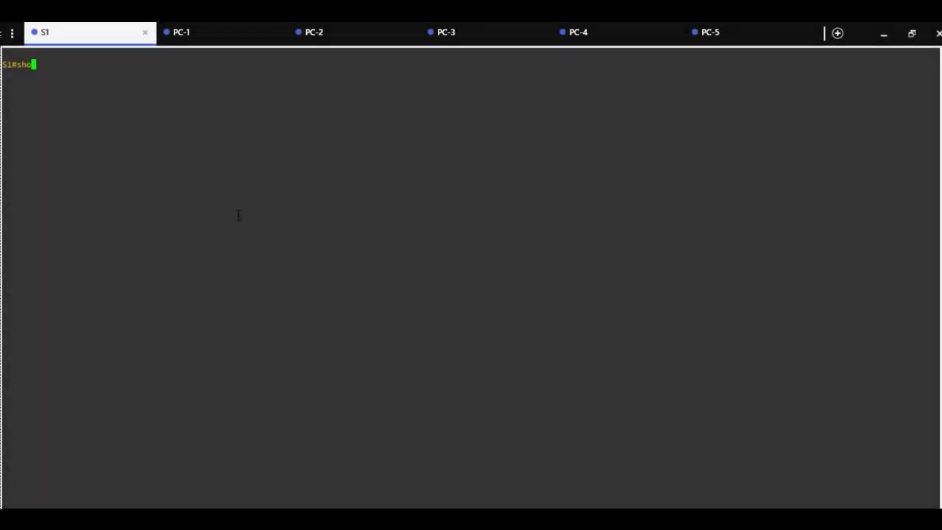
# Run 'show vlan brief' on S1 to list its VLANs
pyautogui.write('bri')
pyautogui.press('Tab')
pyautogui.press('Return')
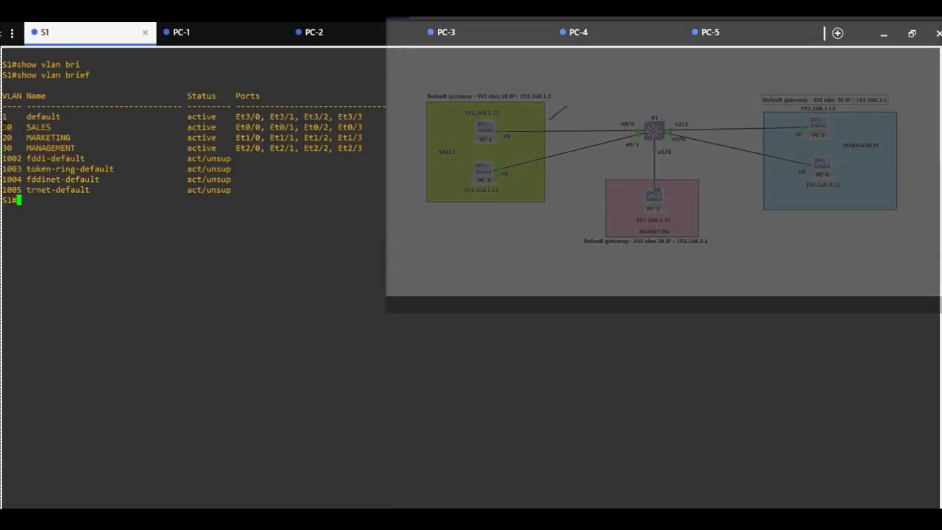
# Highlight the SALES, MARKETING and MANAGEMENT rows and their port lists Et0/x, Et1/x, Et2/x
pyautogui.moveTo(2, 127); pyautogui.dragTo(226, 127)
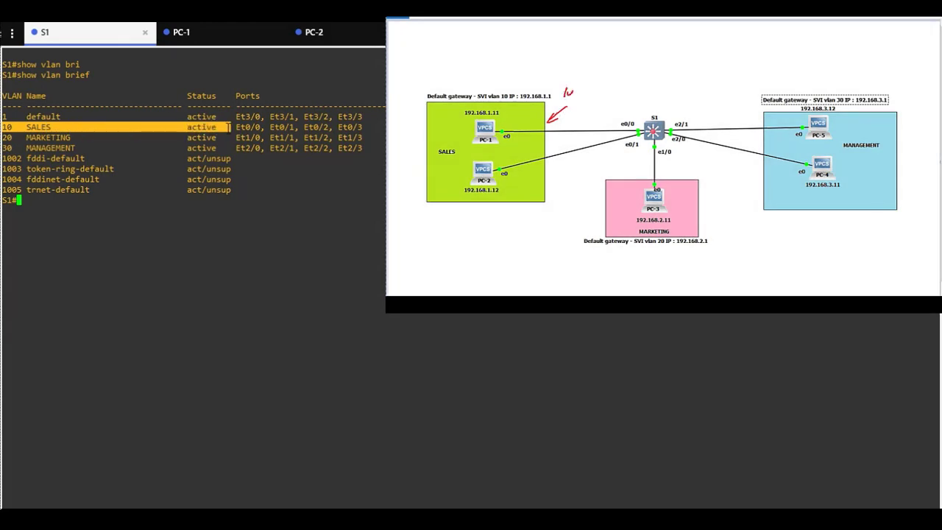
pyautogui.click(4, 137)
pyautogui.moveTo(2, 137); pyautogui.dragTo(217, 138)
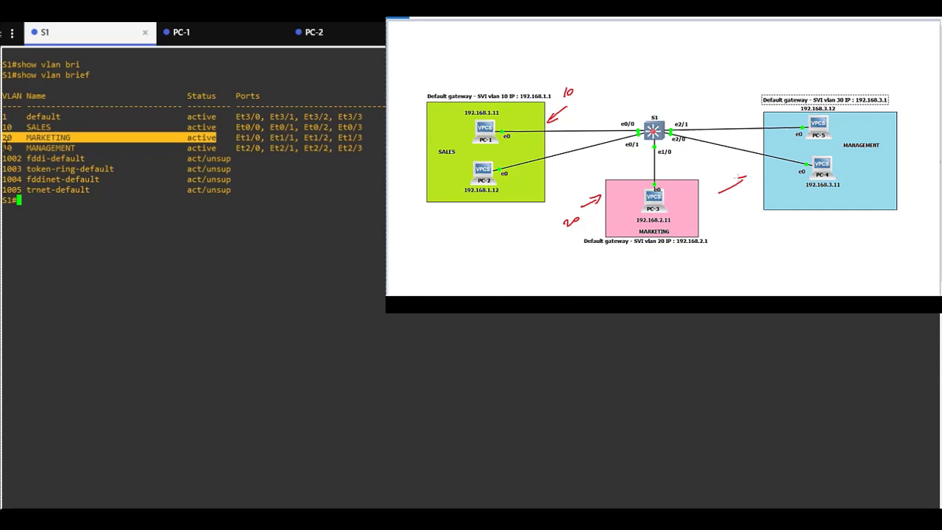
pyautogui.moveTo(4, 148); pyautogui.dragTo(225, 150)
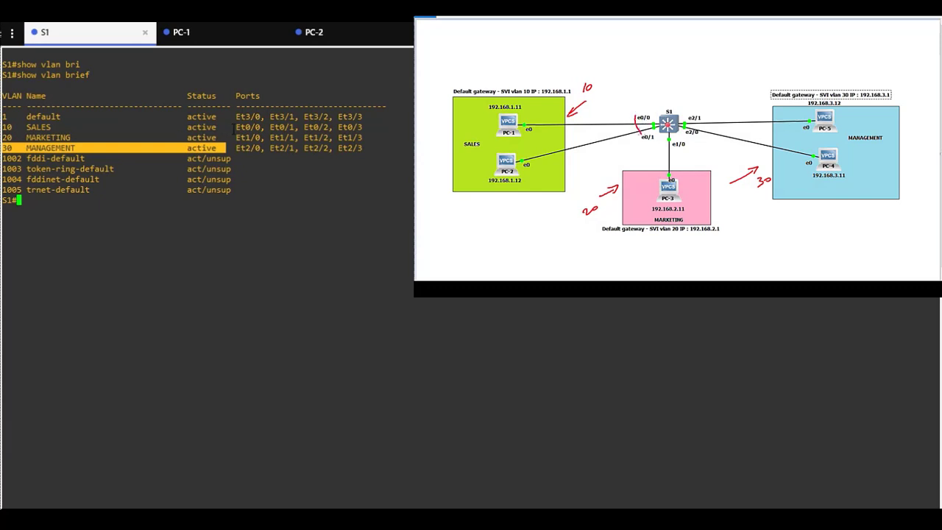
pyautogui.moveTo(233, 128); pyautogui.dragTo(362, 128)
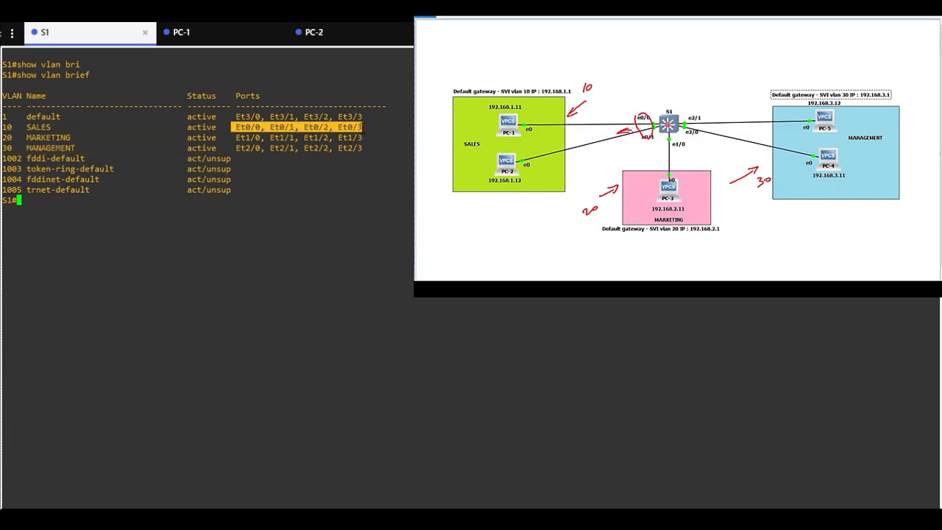
pyautogui.moveTo(234, 138); pyautogui.dragTo(363, 138)
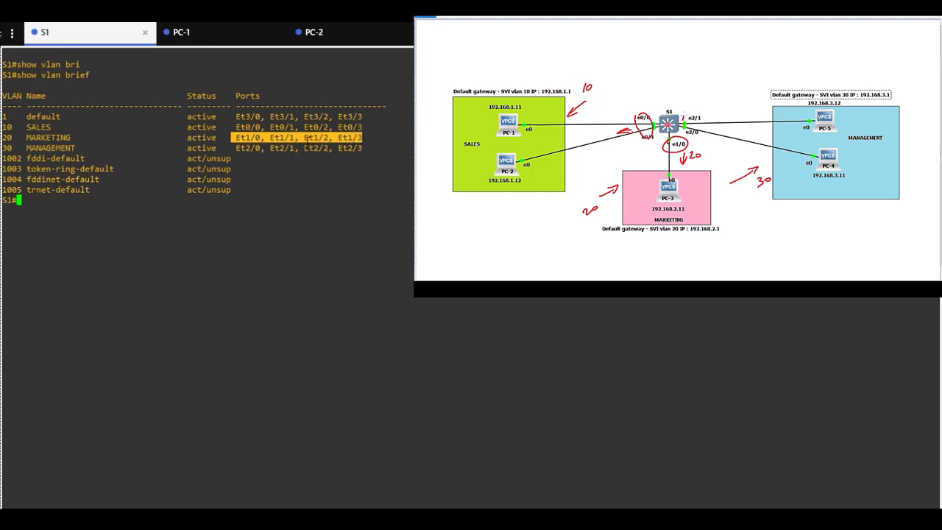
pyautogui.click(233, 145)
pyautogui.moveTo(232, 146); pyautogui.dragTo(363, 147)
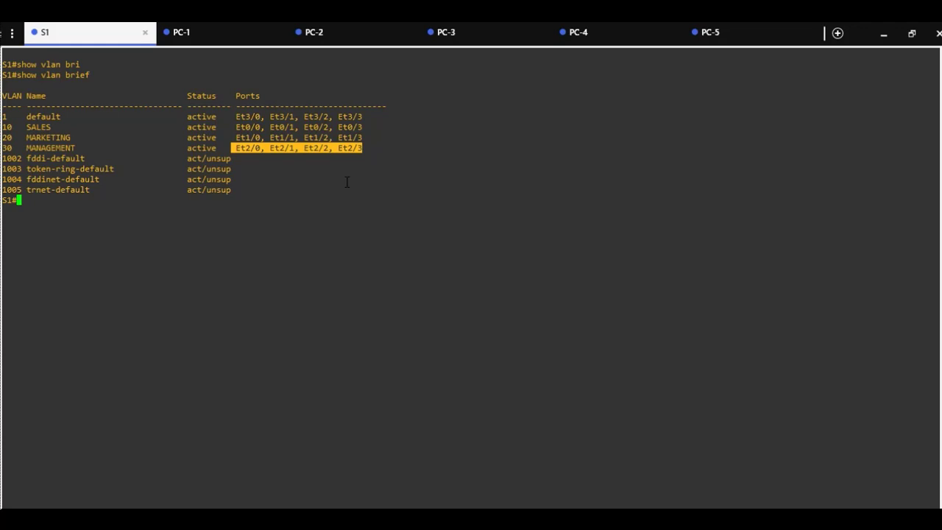
pyautogui.click(159, 206)
# Run 'show ip int brief' and highlight the administratively down Vlan1 line
pyautogui.write('sh')
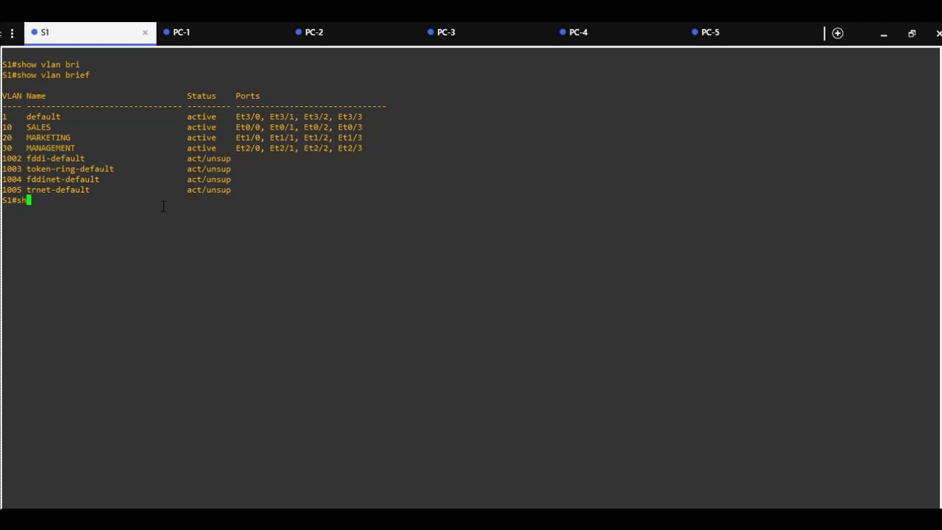
pyautogui.write('ow ip int bri')
pyautogui.press('Tab')
pyautogui.press('Return')
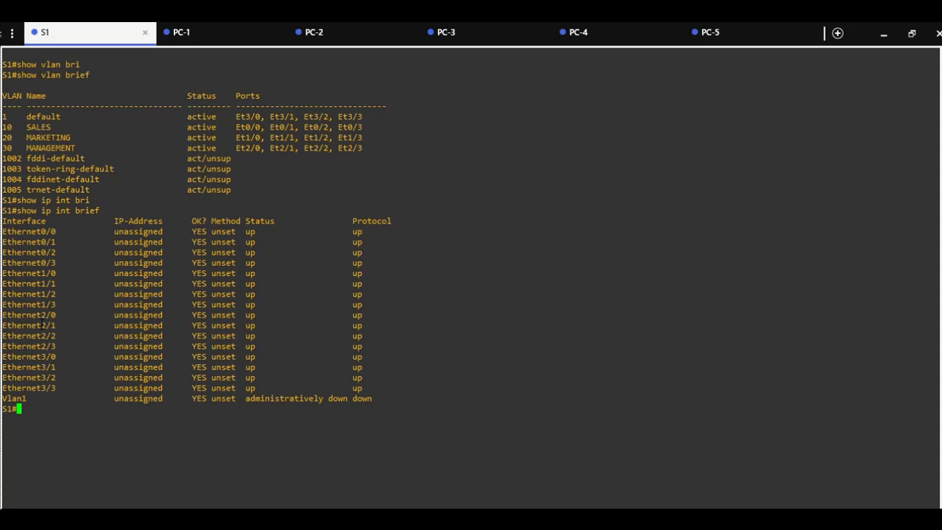
pyautogui.moveTo(2, 398); pyautogui.dragTo(380, 398)
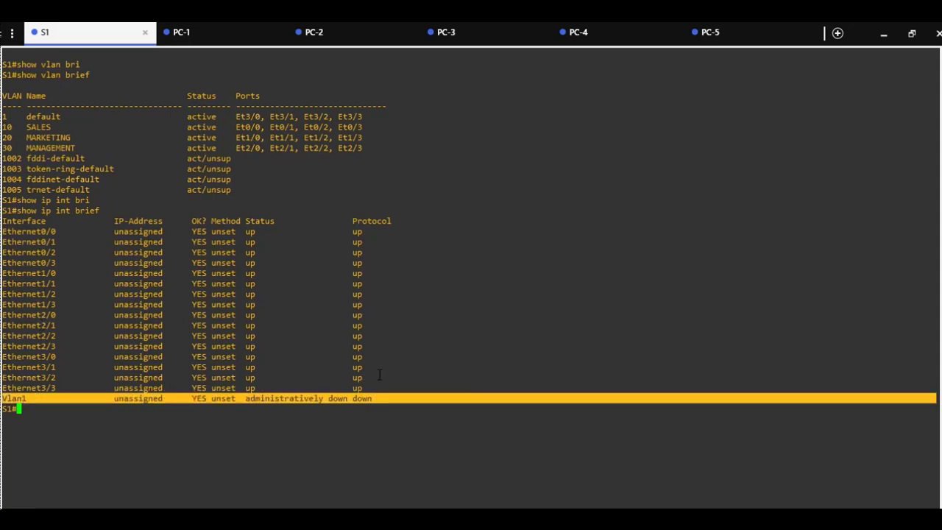
pyautogui.click(50, 409)
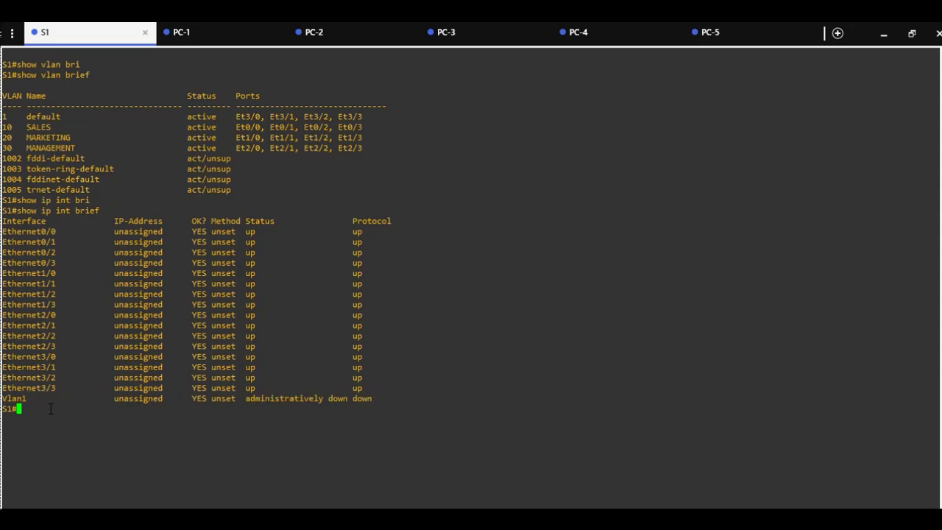
# Enter global configuration and open the interface vlan 10 configuration
pyautogui.write('conf t')
pyautogui.press('Return')
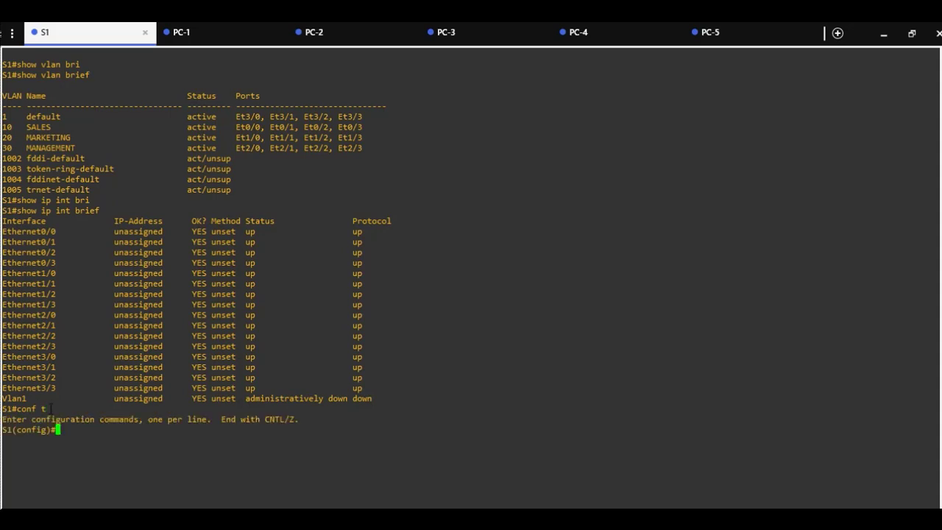
pyautogui.write('int vlan 10')
pyautogui.moveTo(2, 127); pyautogui.dragTo(65, 127)
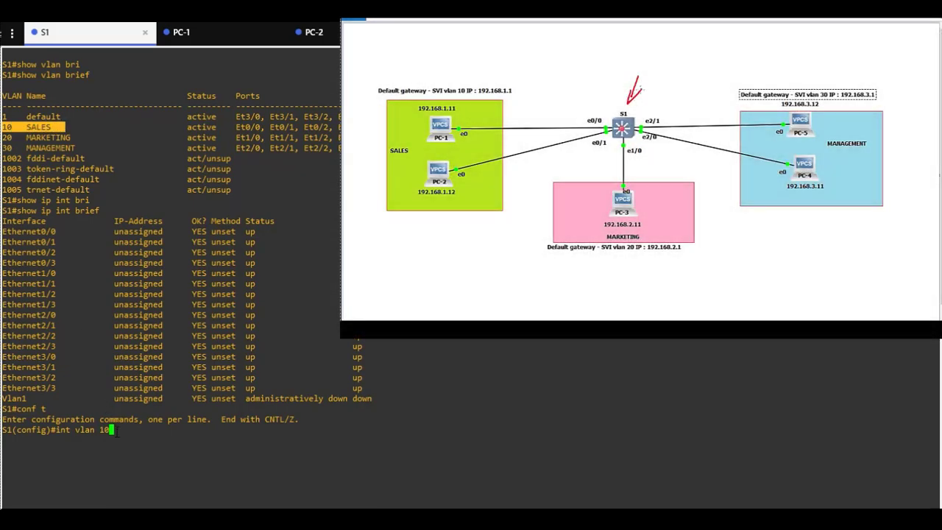
pyautogui.press('Return')
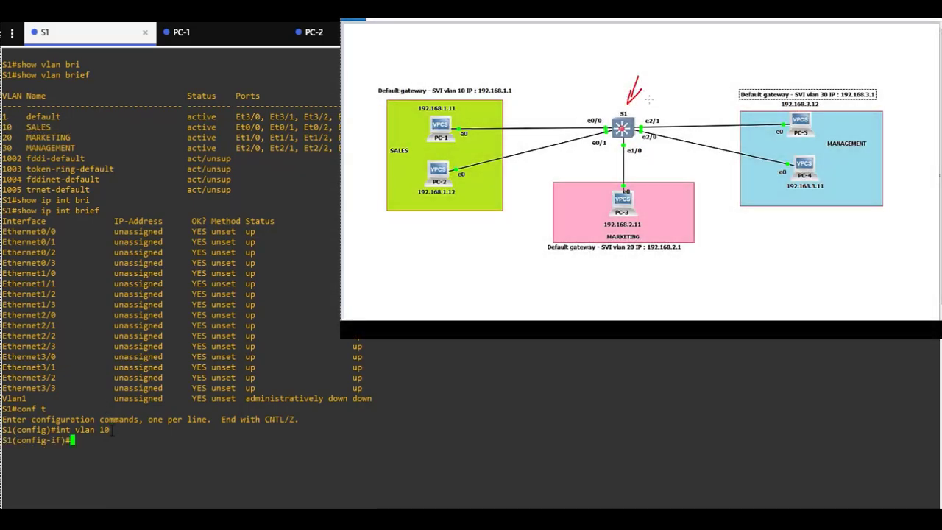
# Assign 192.168.1.1 255.255.255.0 to Vlan10 and enable it with no shut
pyautogui.write('ip add')
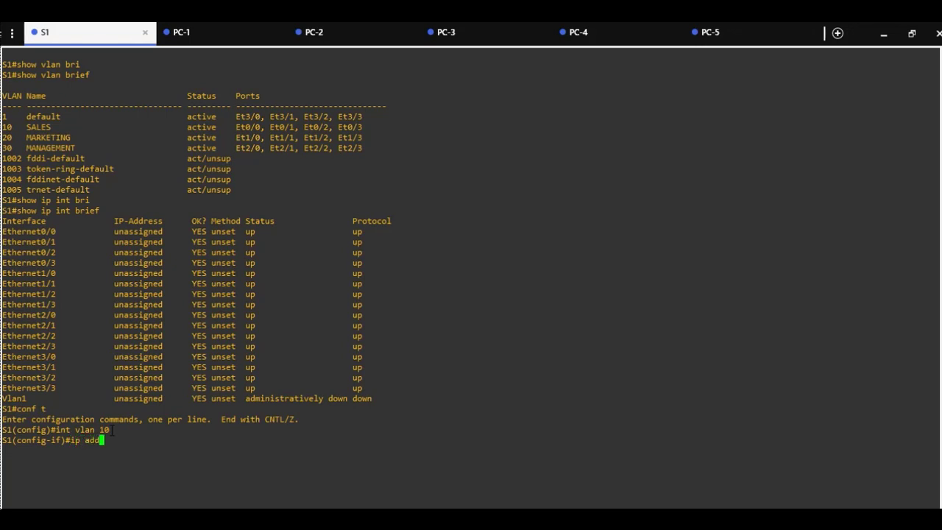
pyautogui.press('Tab')
pyautogui.write('192')
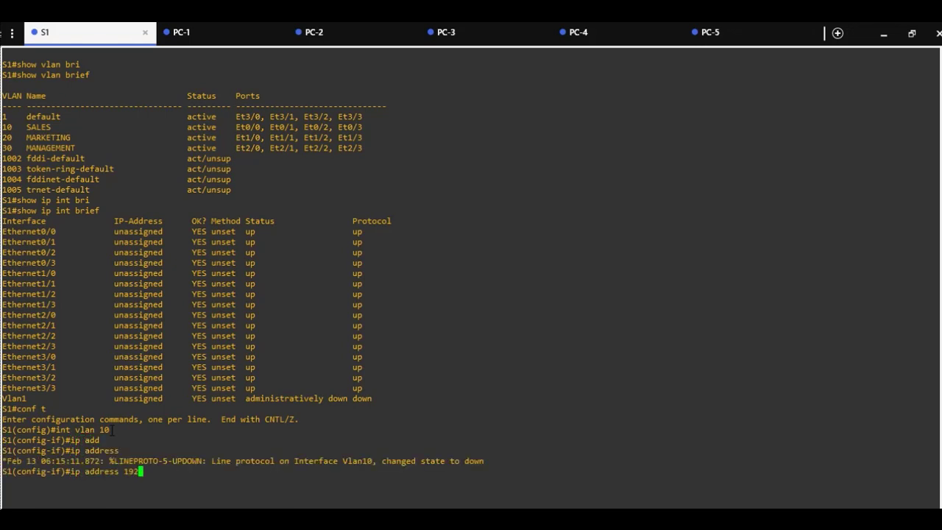
pyautogui.write('.168.1.1')
pyautogui.write(' ?')
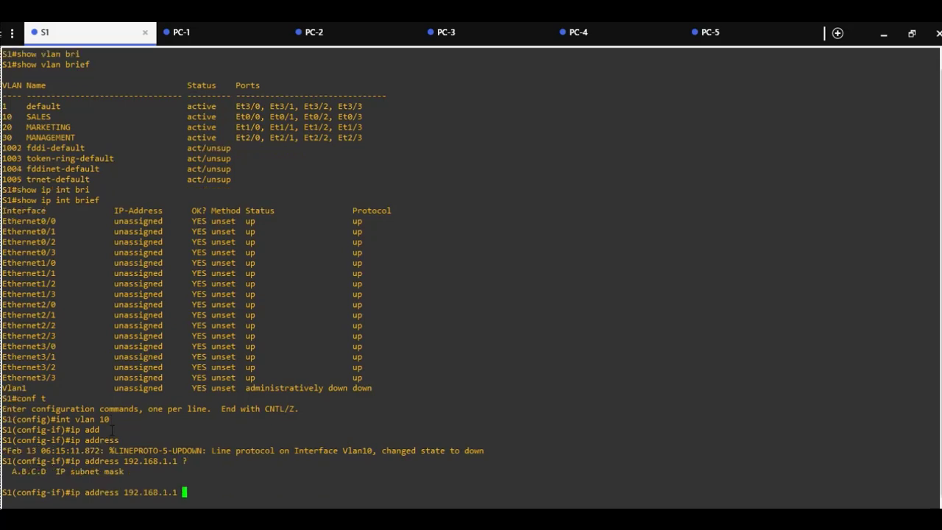
pyautogui.write('255.255.255.0')
pyautogui.press('Return')
pyautogui.write('no shut')
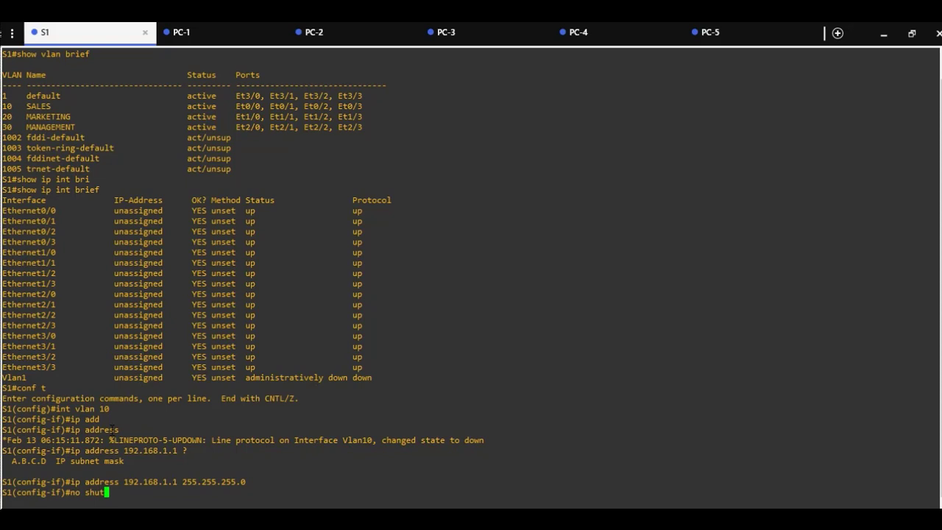
pyautogui.press('Return')
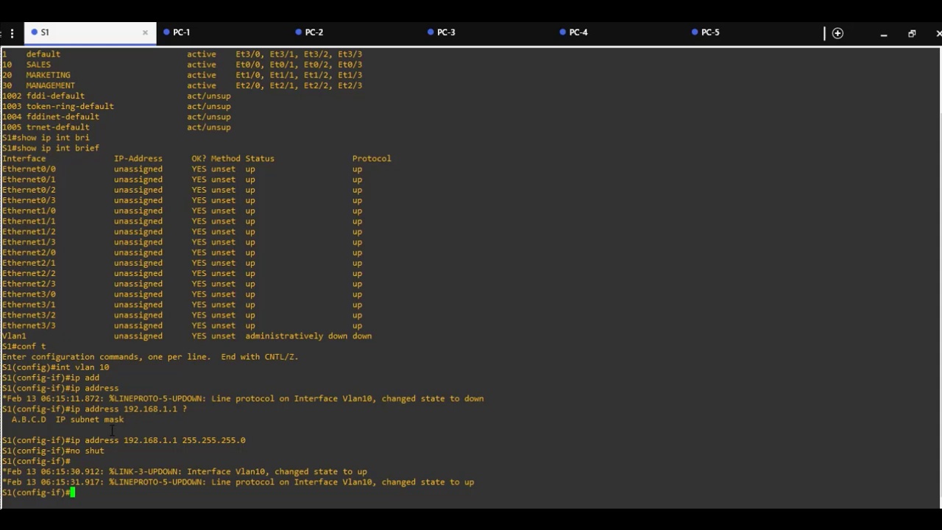
pyautogui.scroll(2, 212, 379)
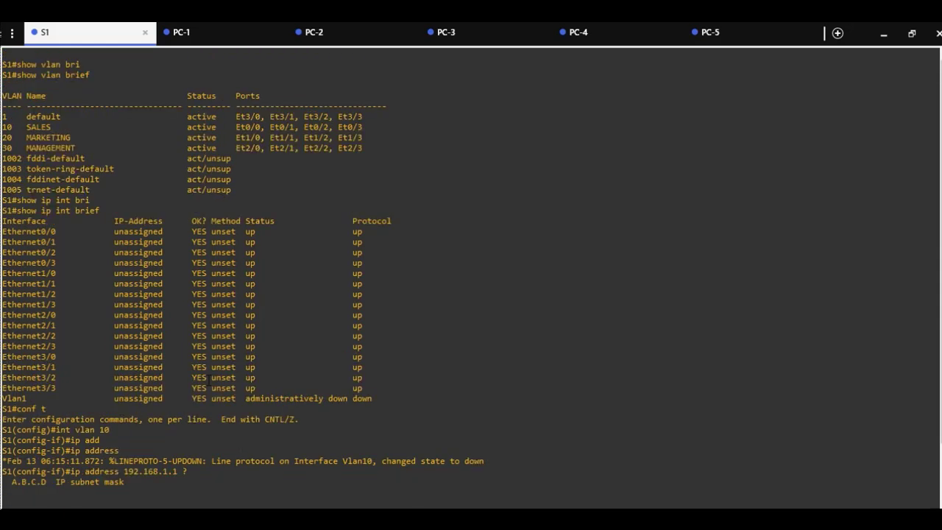
pyautogui.moveTo(3, 138); pyautogui.dragTo(75, 138)
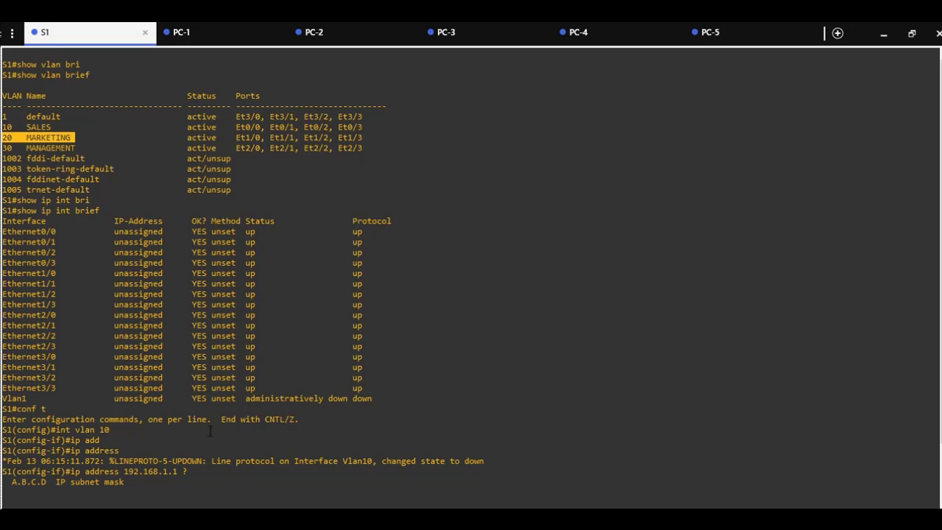
pyautogui.scroll(-2, 171, 458)
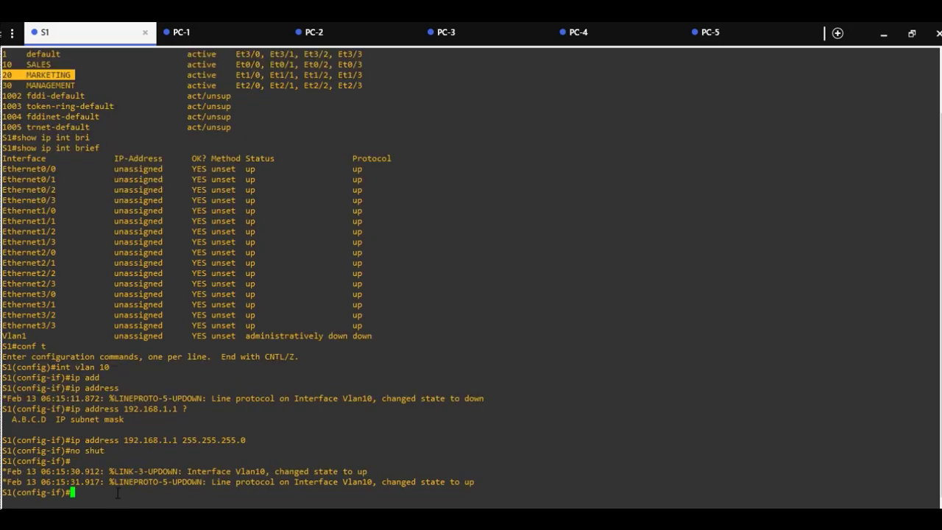
# Leave the Vlan10 interface and enter interface vlan 20 configuration
pyautogui.write('int')
pyautogui.press('BackSpace')
pyautogui.press('Tab')
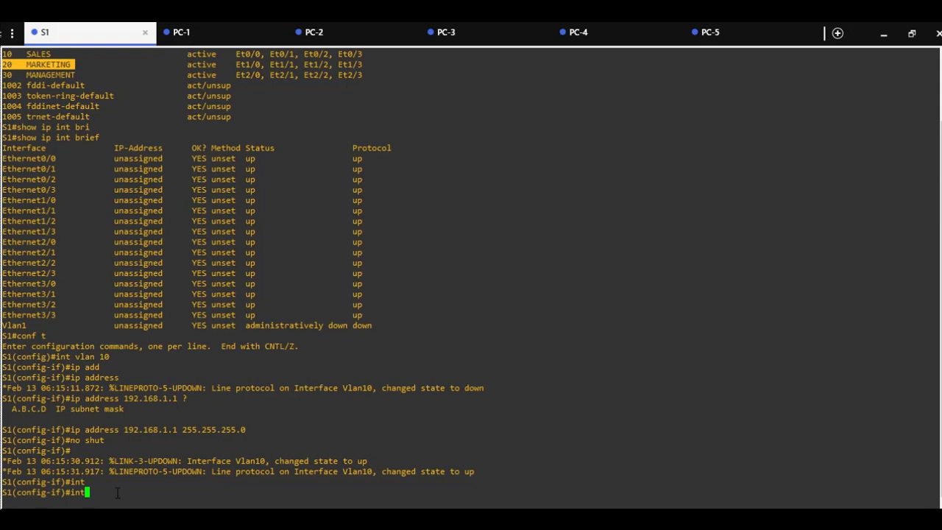
pyautogui.press('BackSpace')
pyautogui.press('BackSpace')
pyautogui.press('BackSpace')
pyautogui.write('exit')
pyautogui.press('Return')
pyautogui.write('int')
pyautogui.press('Tab')
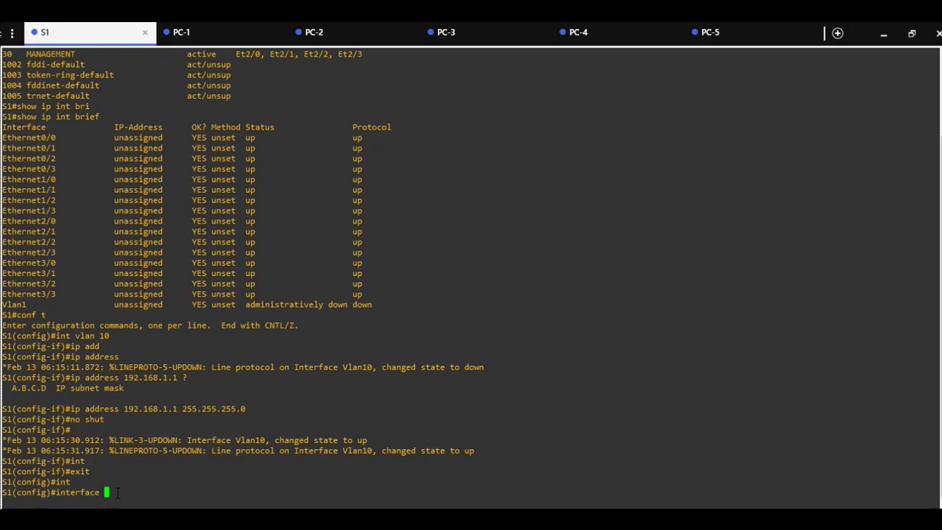
pyautogui.write('vla')
pyautogui.press('Tab')
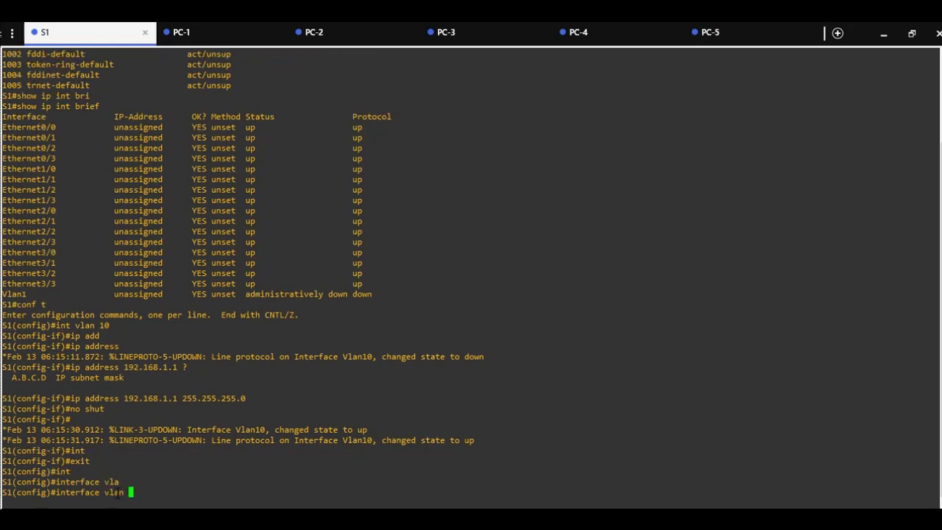
pyautogui.write('20')
pyautogui.press('Return')
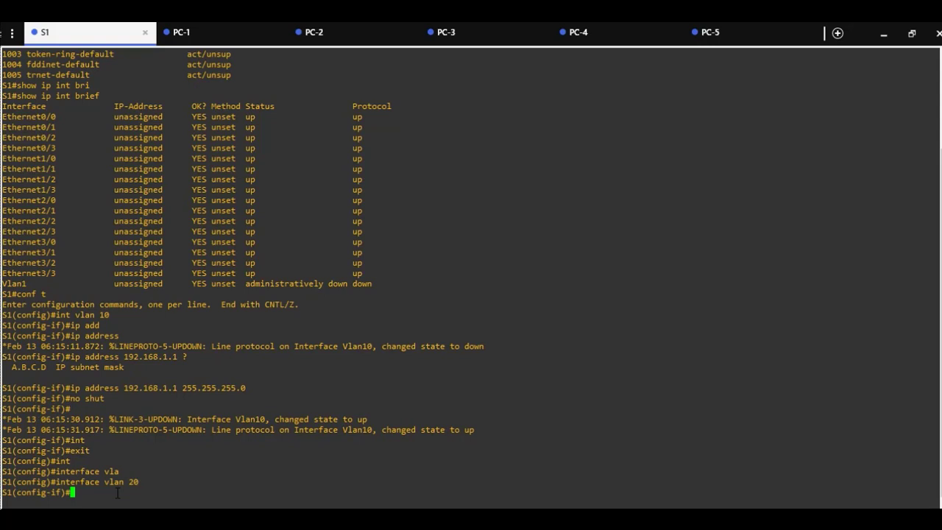
# Assign 192.168.2.1 255.255.255.0 to Vlan20 and enable it with no shutdown
pyautogui.write('ip add')
pyautogui.press('Tab')
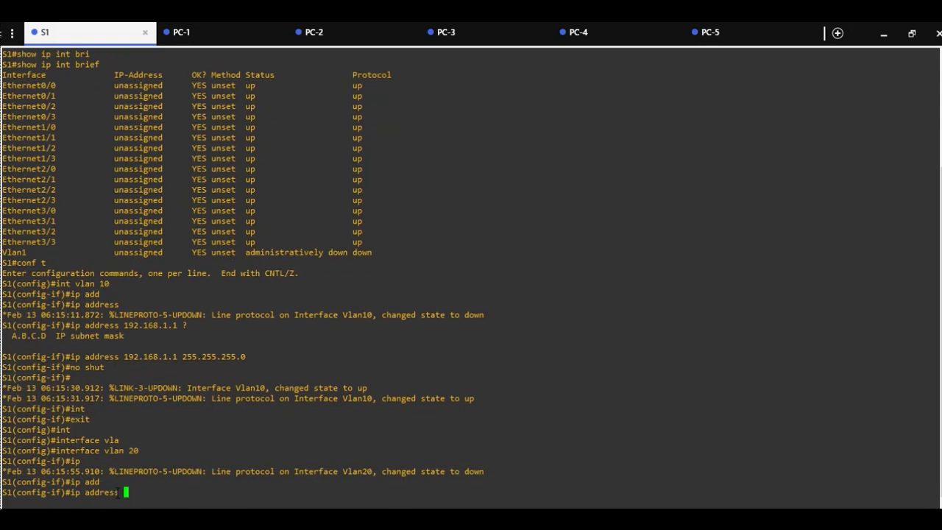
pyautogui.write('192.168.2.1 255.25')
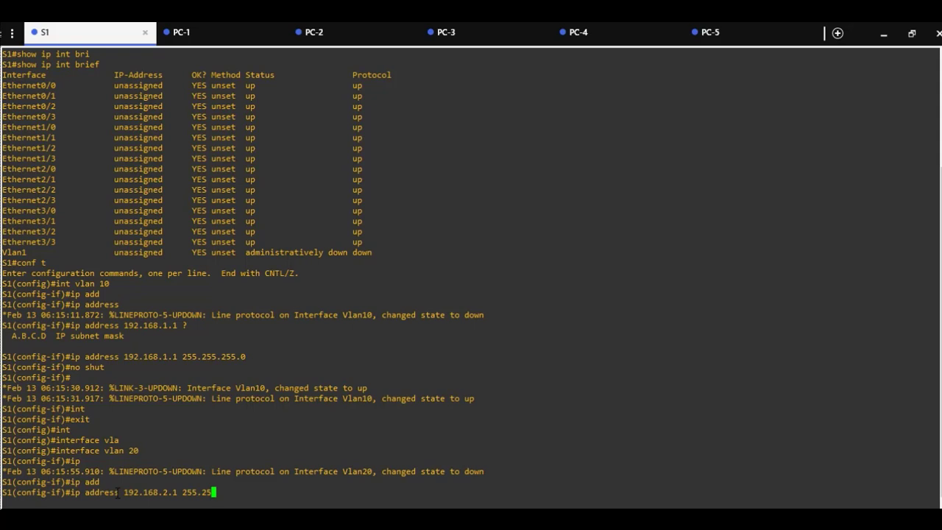
pyautogui.write('5.255.0')
pyautogui.press('Return')
pyautogui.write('no shu')
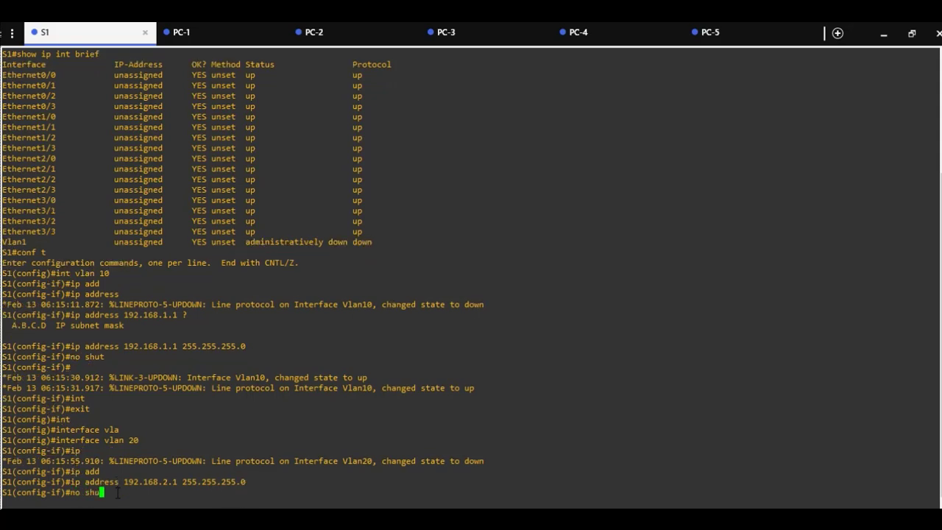
pyautogui.press('Tab')
pyautogui.press('Return')
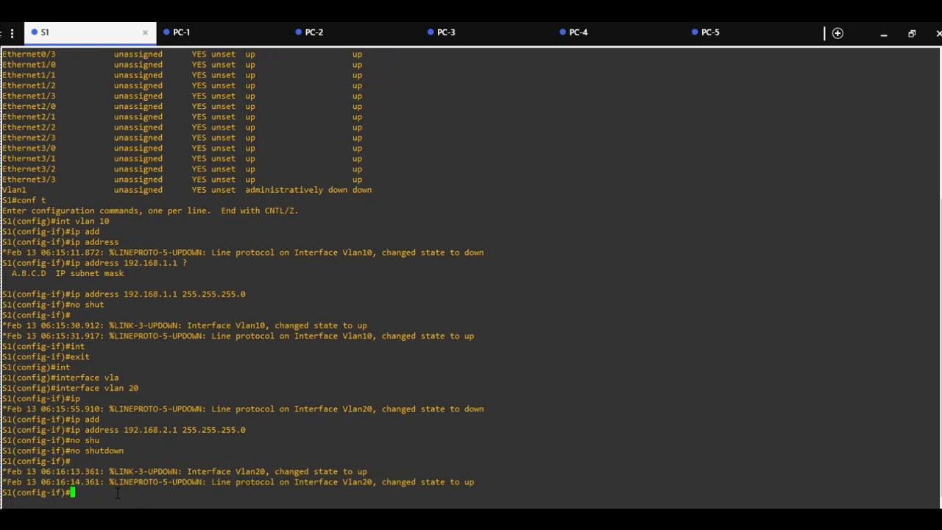
# Exit the Vlan20 interface and start the interface command for the next VLAN
pyautogui.write('exit')
pyautogui.press('Return')
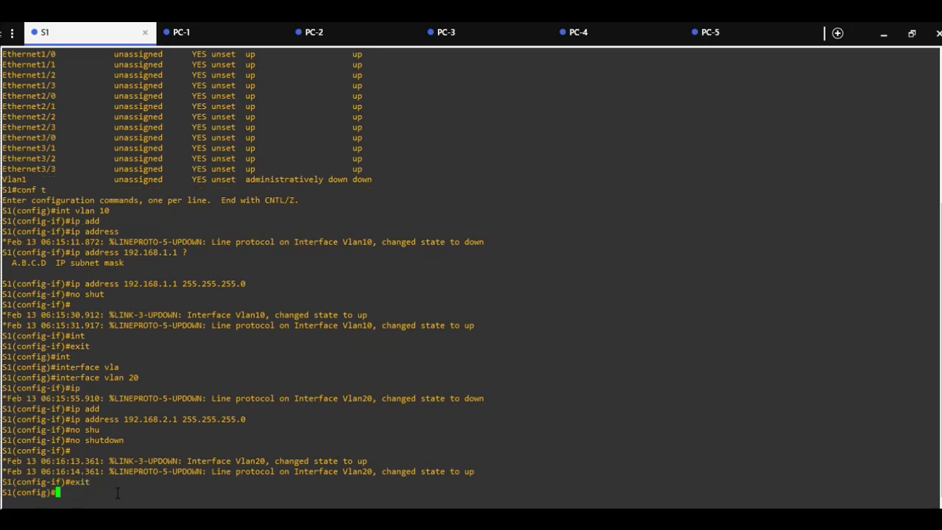
pyautogui.write('int vlan 30')
# Configure interface vlan 30 with 192.168.3.1 255.255.255.0 and no shut
pyautogui.press('Return')
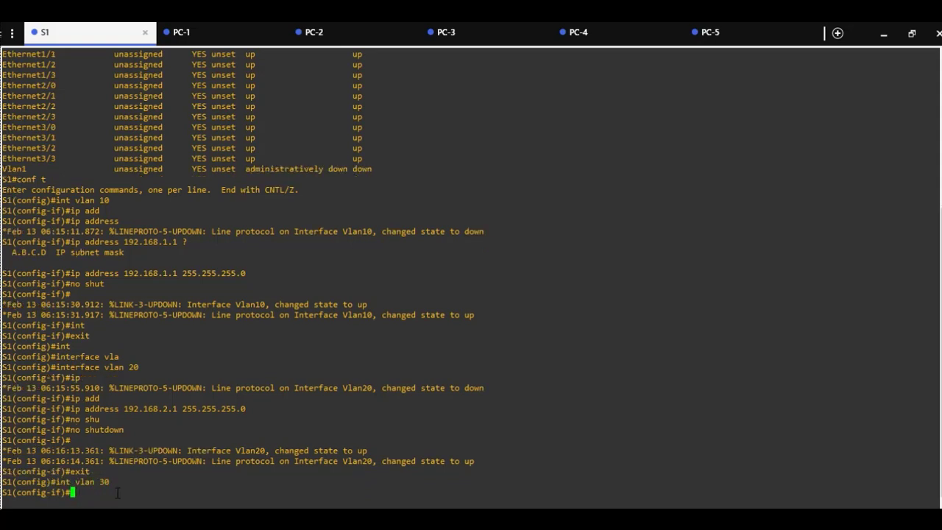
pyautogui.write('ip add 192.168.')
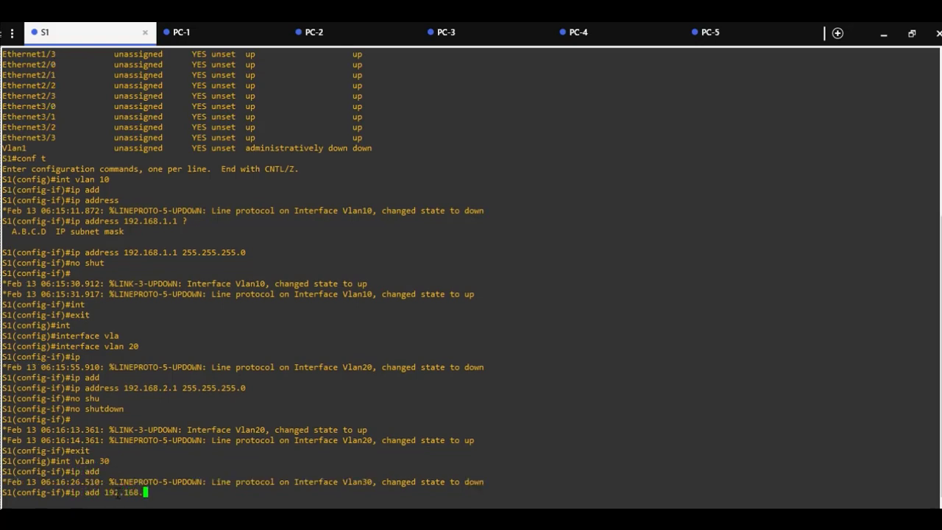
pyautogui.write('3.1 255.255.255.0')
pyautogui.press('Return')
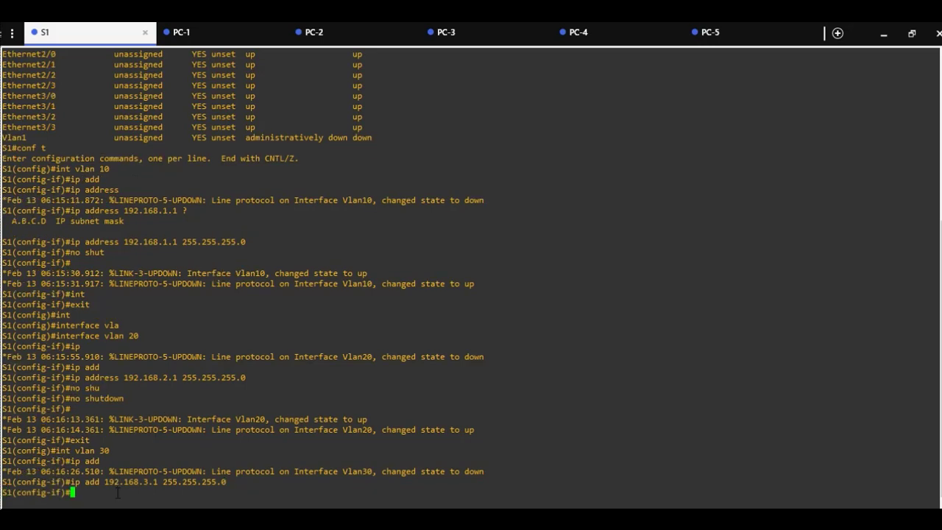
pyautogui.write('no shut')
pyautogui.press('Return')
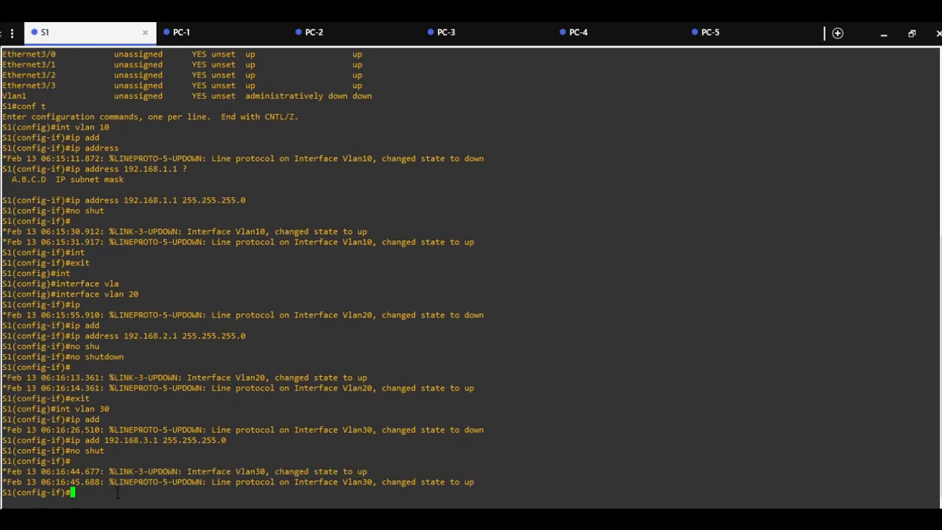
# Exit the Vlan30 interface configuration back to global configuration mode
pyautogui.write('exit')
pyautogui.press('Return')
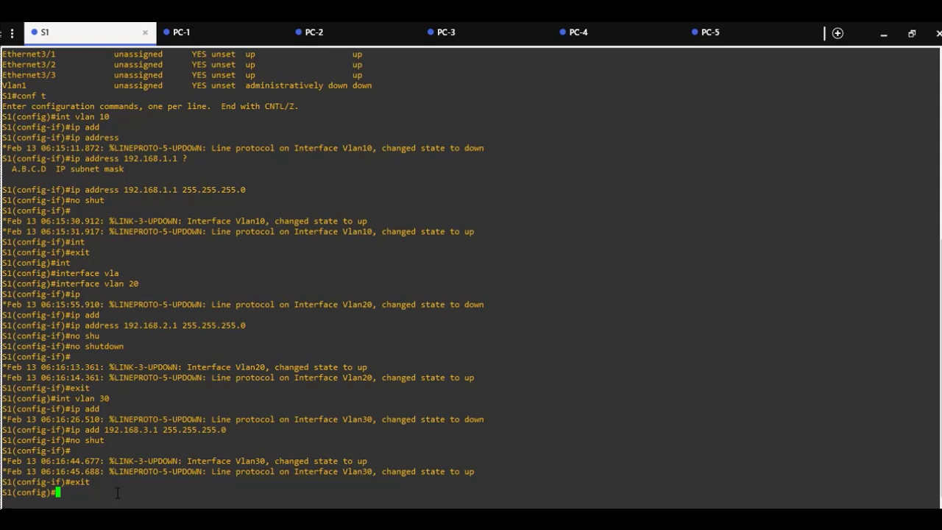
pyautogui.write('show')
pyautogui.press('BackSpace')
pyautogui.press('BackSpace')
pyautogui.press('BackSpace')
pyautogui.press('BackSpace')
pyautogui.press('BackSpace')
# Return to the S1# prompt and display the VLAN table with 'show vlan brief'
pyautogui.write('exit')
pyautogui.press('Return')
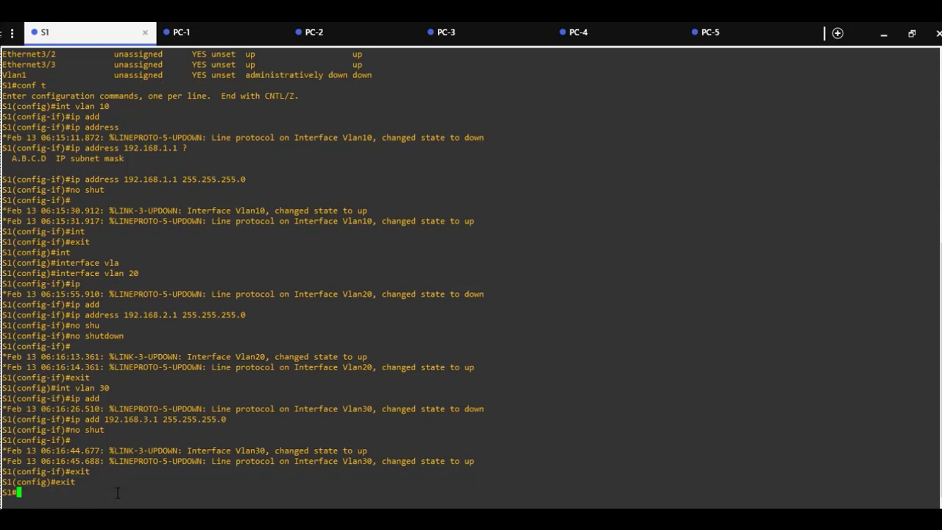
pyautogui.write('show v')
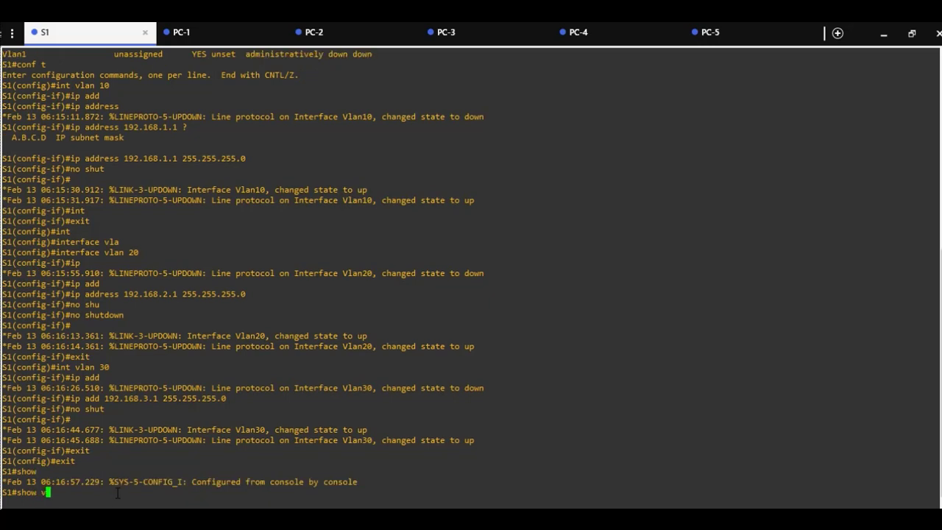
pyautogui.write('lan int br')
pyautogui.press('Tab')
pyautogui.write('ie')
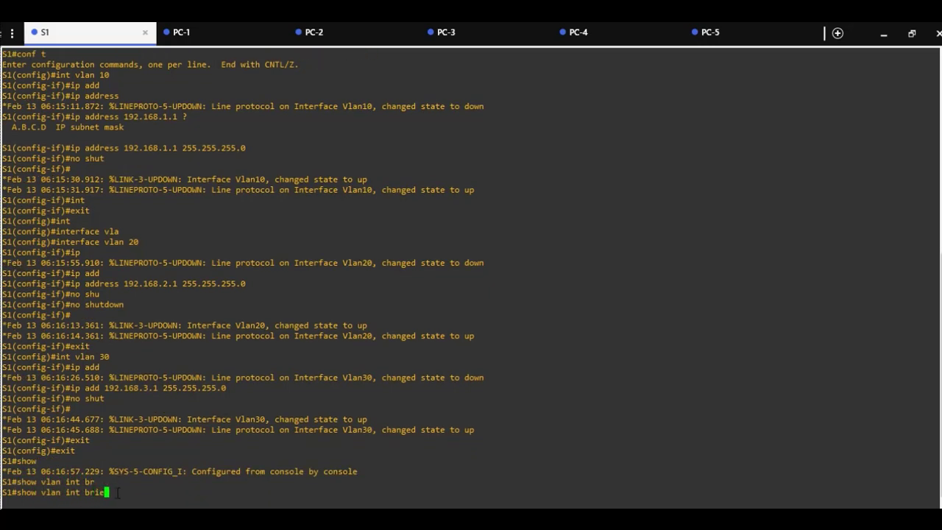
pyautogui.press('Tab')
pyautogui.press('Return')
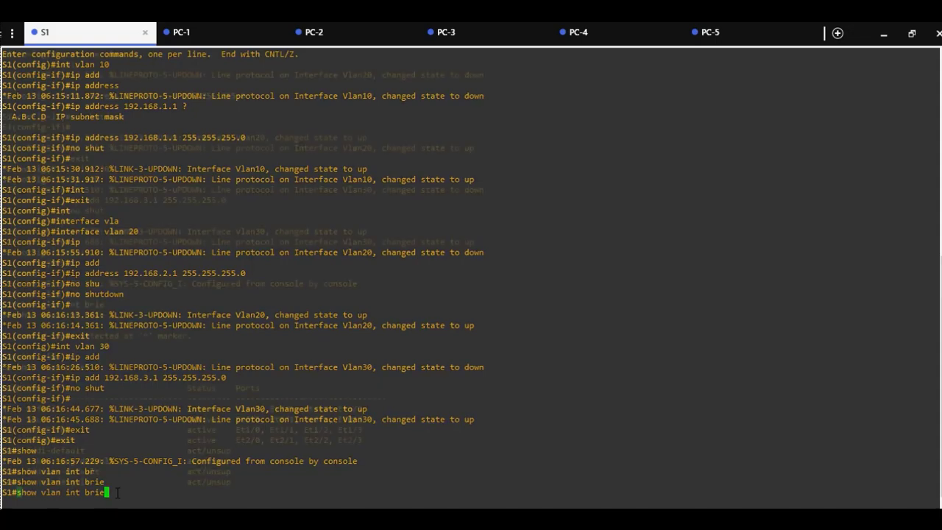
pyautogui.write('show vlan br')
pyautogui.press('Tab')
pyautogui.press('Return')
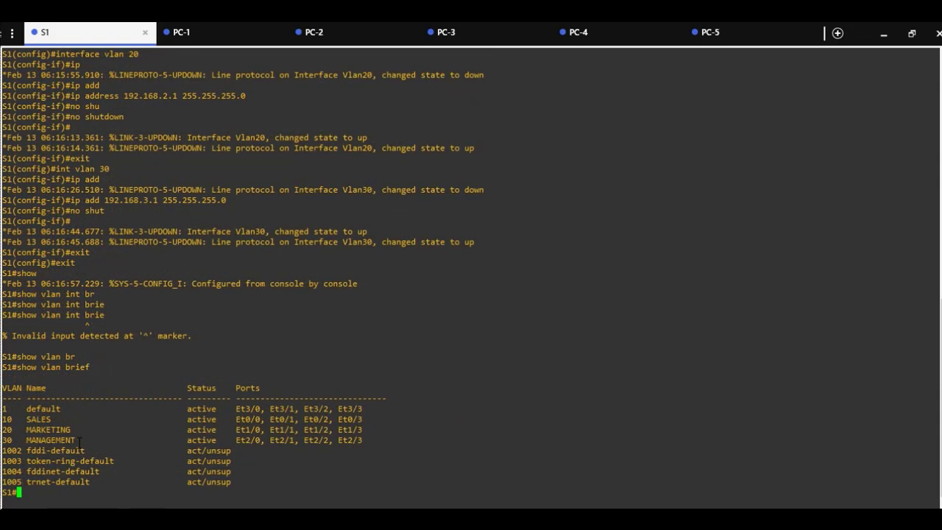
# Run 'show ip int brief' and highlight Vlan10, Vlan20, Vlan30 up at 192.168.1.1, 2.1, 3.1
pyautogui.write('show ip int bri')
pyautogui.press('Tab')
pyautogui.press('Return')
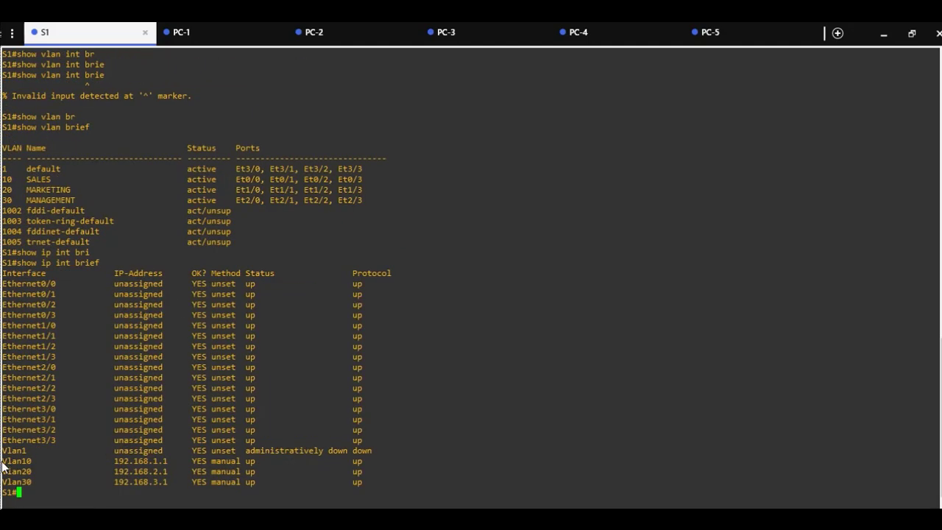
pyautogui.moveTo(2, 461); pyautogui.dragTo(269, 461)
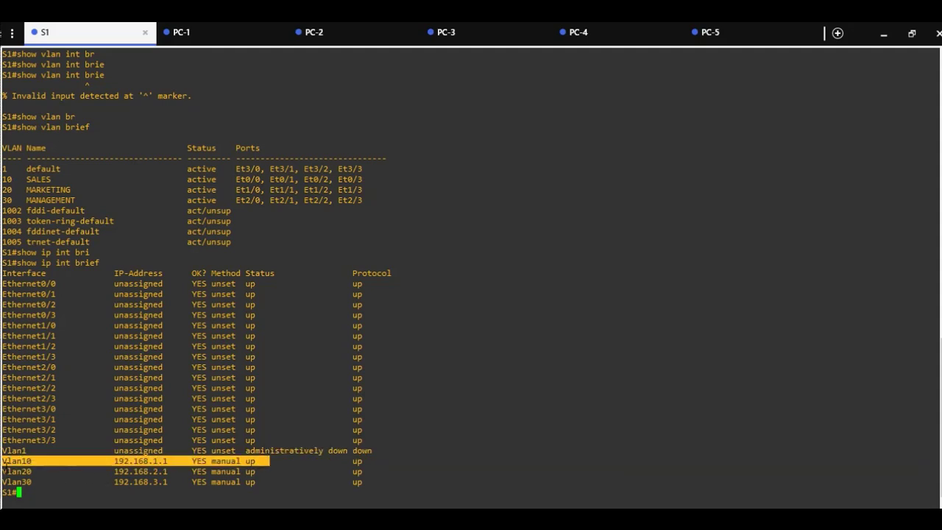
pyautogui.moveTo(2, 471); pyautogui.dragTo(264, 471)
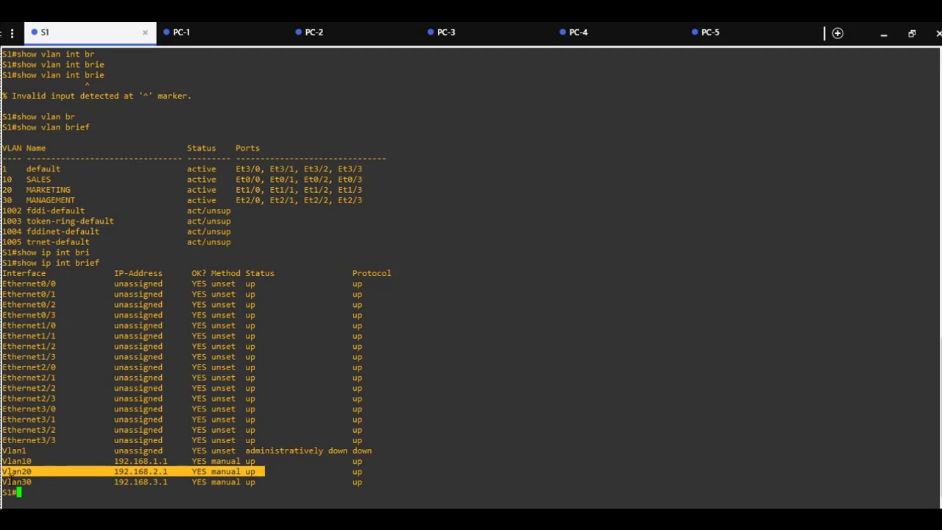
pyautogui.moveTo(2, 482); pyautogui.dragTo(260, 482)
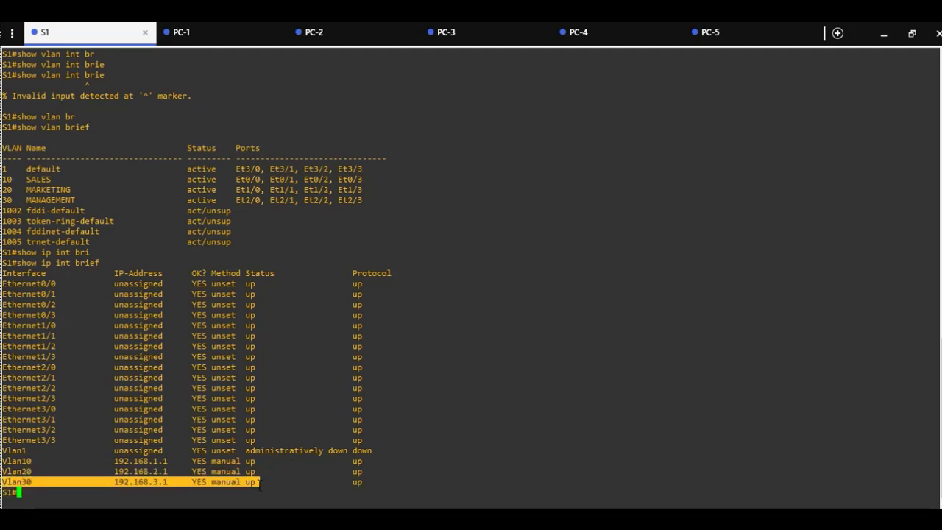
pyautogui.click(100, 488)
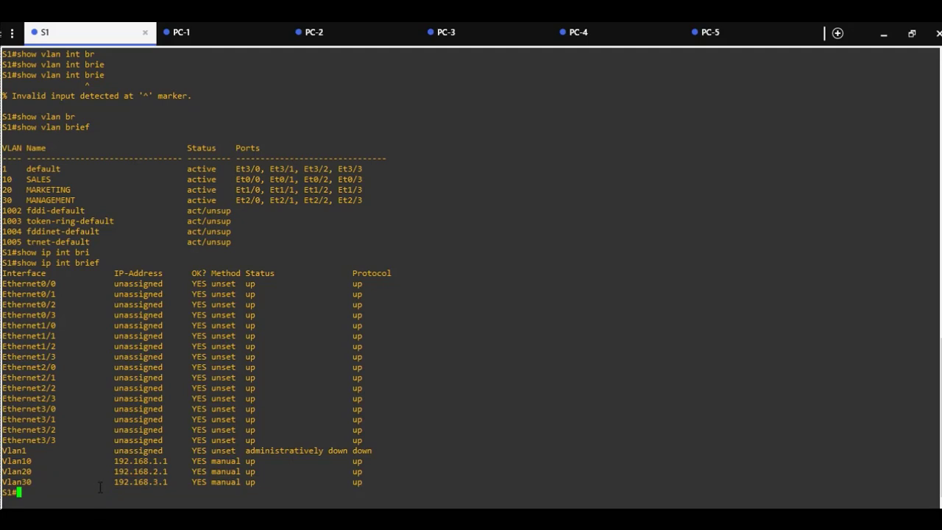
# Enable 'ip routing' in S1's global configuration, then exit to the S1# prompt
pyautogui.write('conf t')
pyautogui.press('Return')
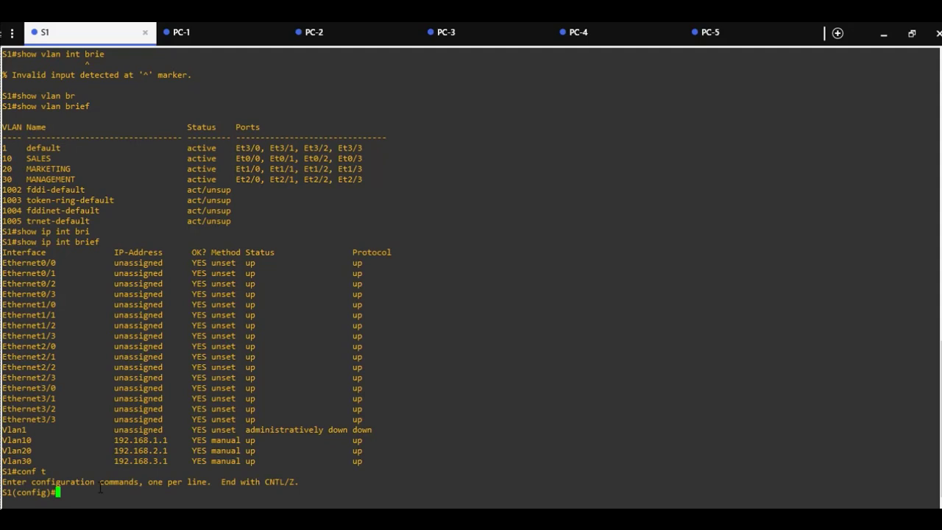
pyautogui.write('ip routin')
pyautogui.press('Tab')
pyautogui.press('Return')
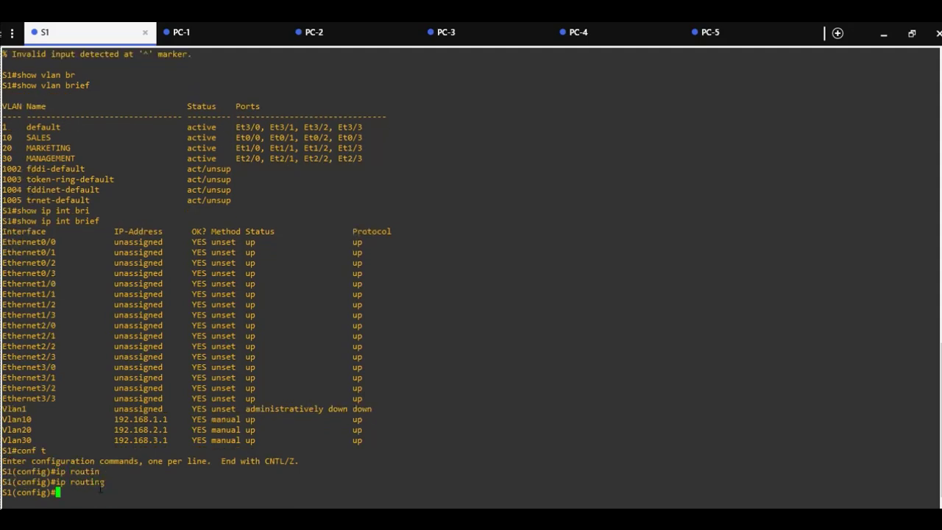
pyautogui.write('exit')
pyautogui.press('Return')
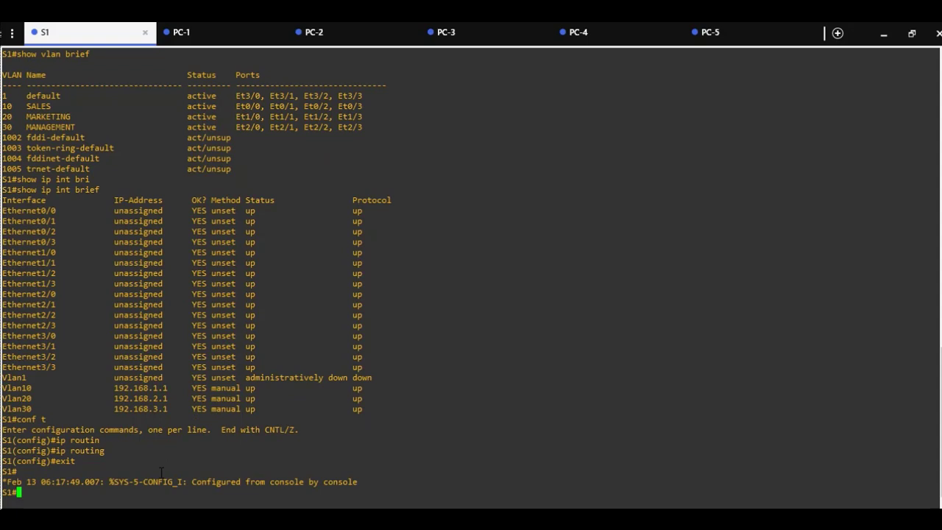
# Run 'show ip' on PC-1, PC-2 and PC-3 to see their addresses and gateways
pyautogui.click(218, 35)
pyautogui.write('show ip')
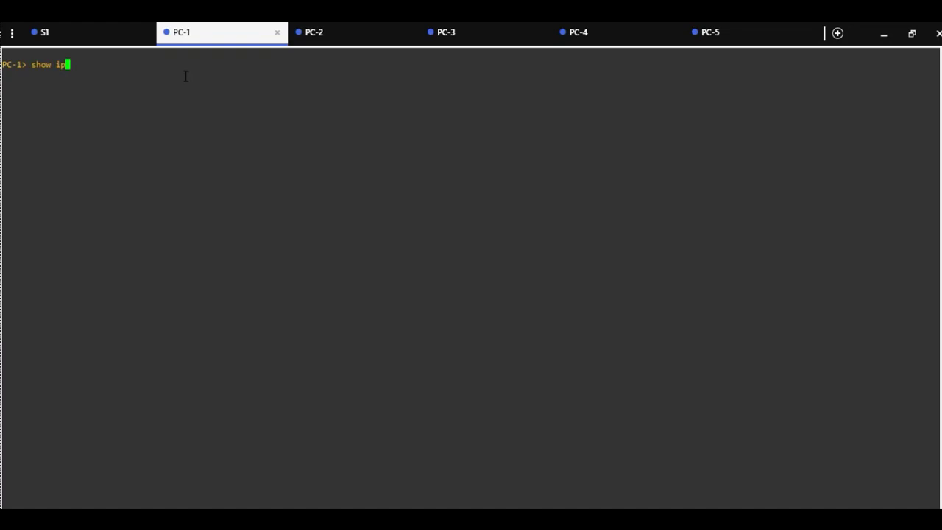
pyautogui.press('Return')
pyautogui.click(336, 34)
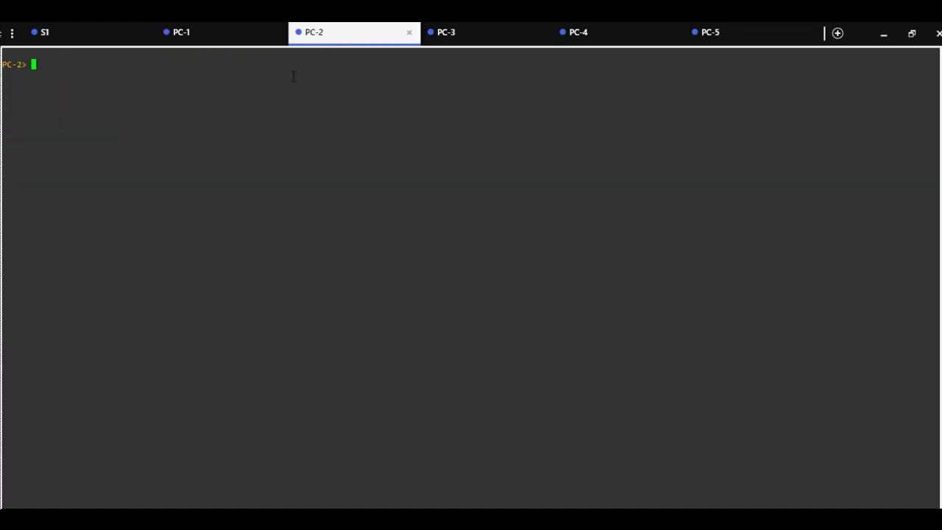
pyautogui.write('show ip')
pyautogui.press('Return')
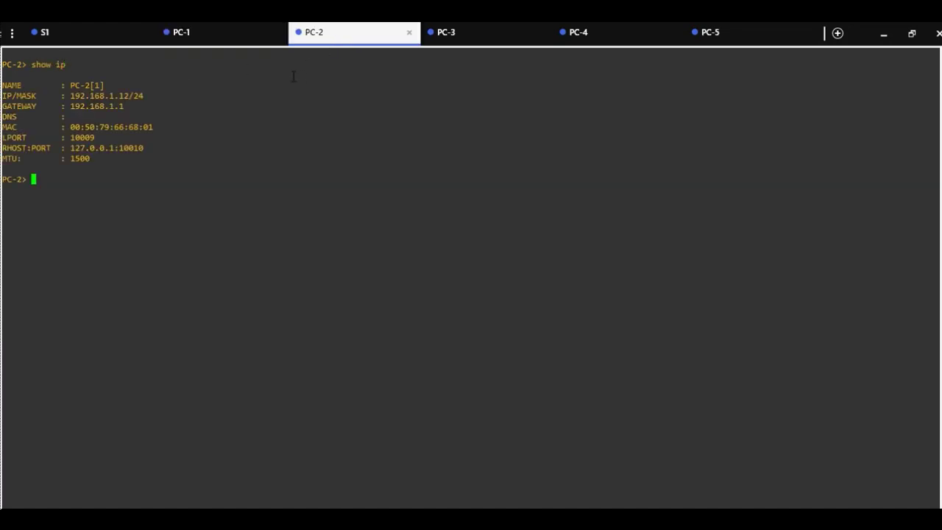
pyautogui.click(499, 36)
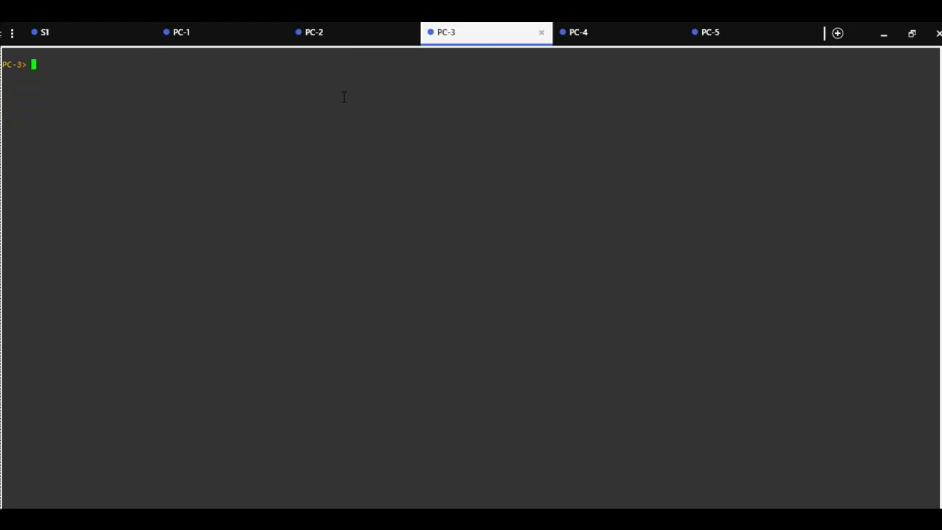
pyautogui.write('show ip')
pyautogui.press('Return')
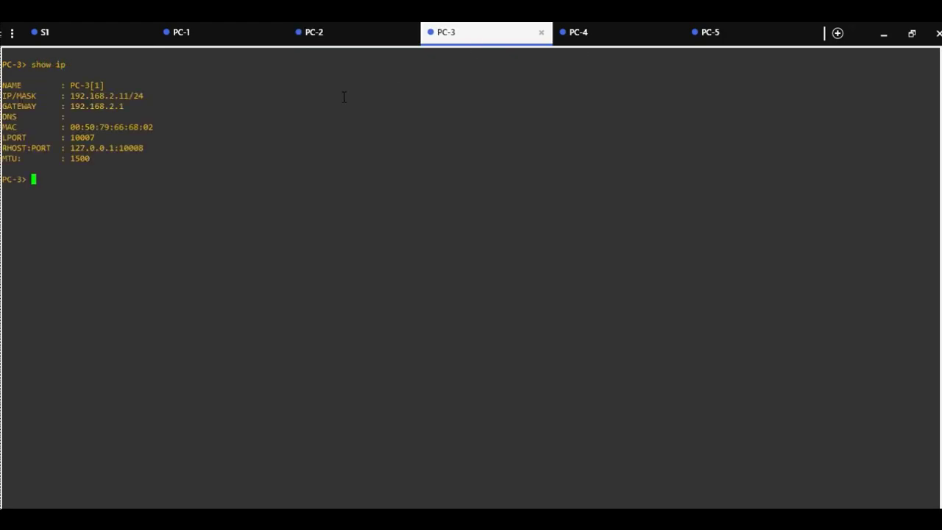
# Run 'show ip' on PC-4 and PC-5 (192.168.3.11, 192.168.3.12), then return to S1
pyautogui.click(600, 41)
pyautogui.write('show ip')
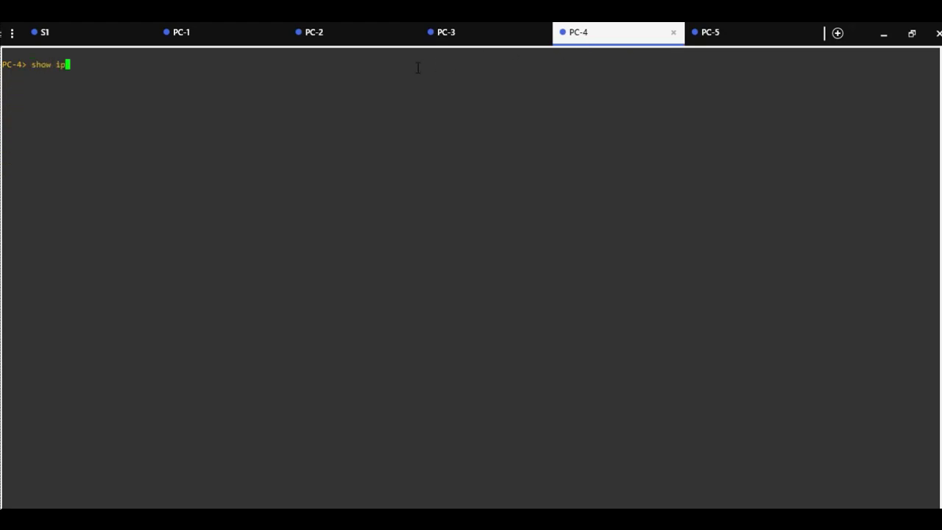
pyautogui.press('Return')
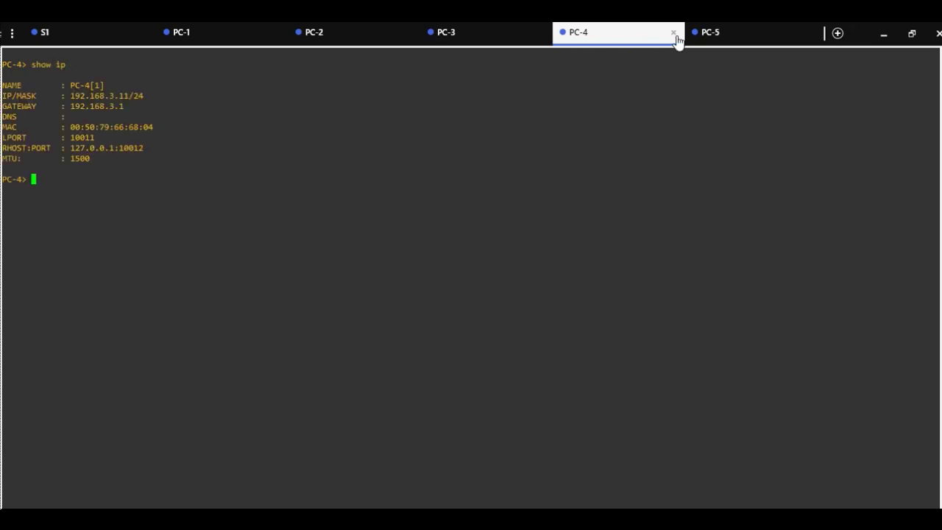
pyautogui.click(725, 35)
pyautogui.write('show ip')
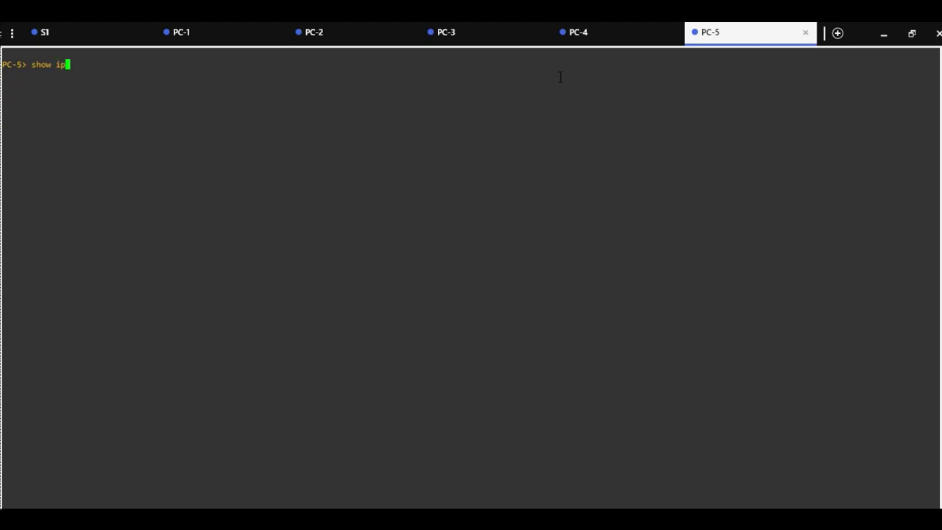
pyautogui.press('Return')
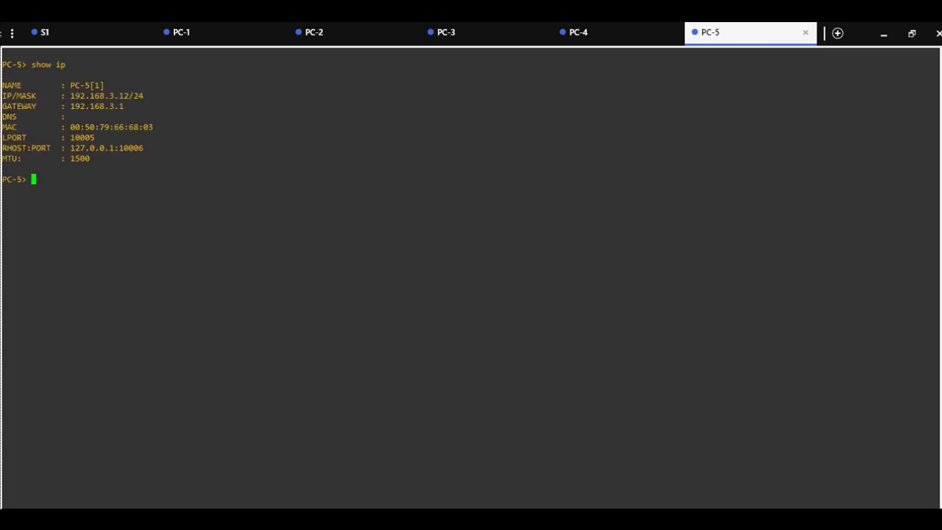
pyautogui.click(81, 38)
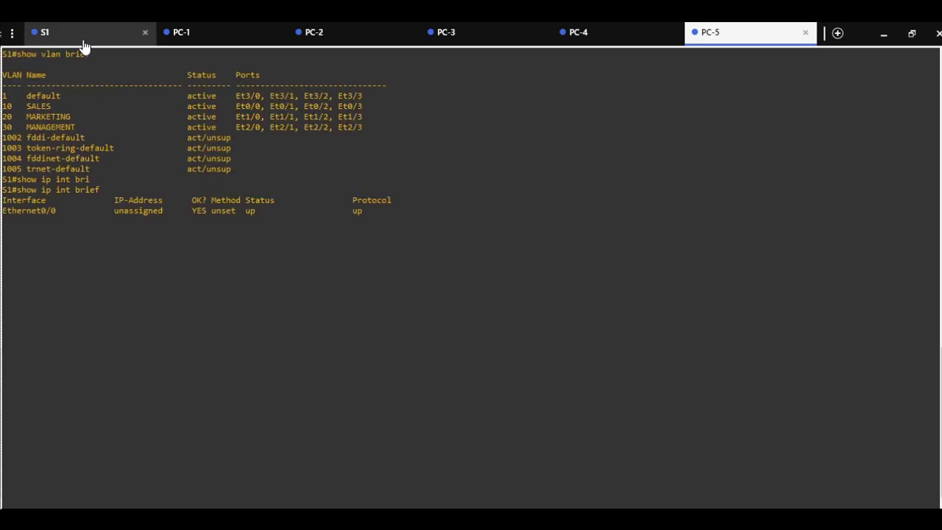
# From PC-1, ping PC-2 at 192.168.1.12 in the same VLAN
pyautogui.click(214, 33)
pyautogui.write('ping ')
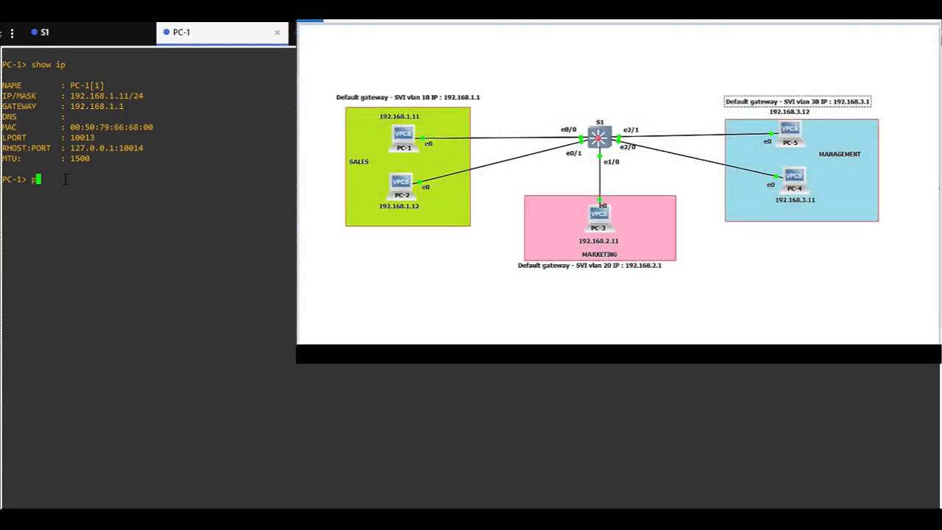
pyautogui.write('192.168.1.12')
pyautogui.press('Return')
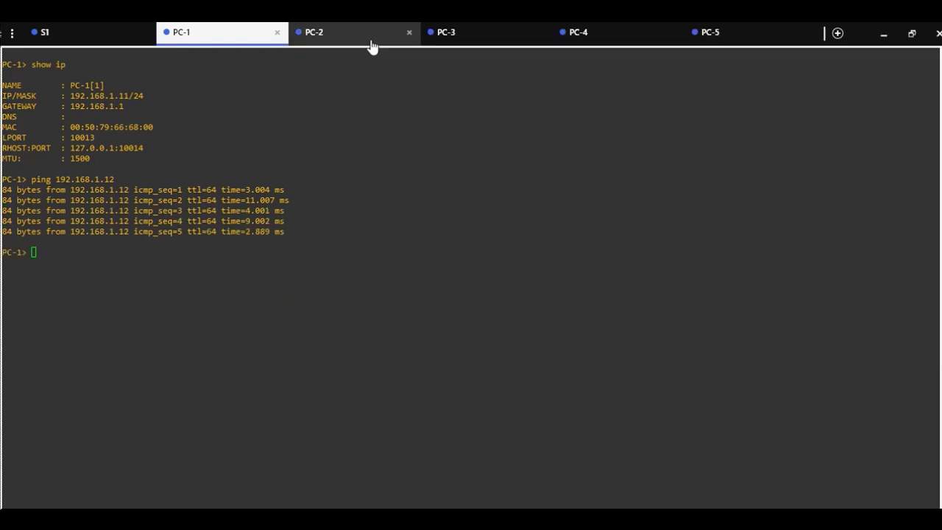
# Highlight the IP/mask and gateway addresses of PC-2, PC-1 and PC-3 in their consoles
pyautogui.click(370, 36)
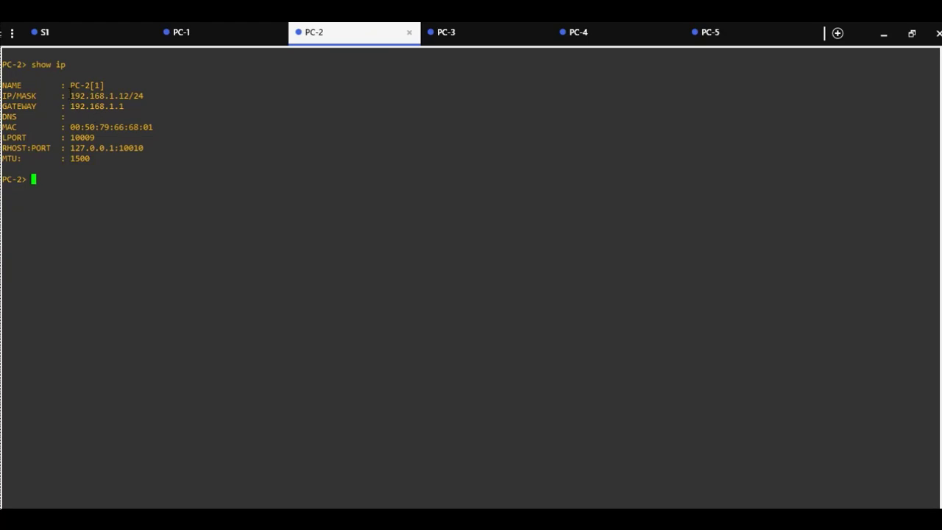
pyautogui.moveTo(66, 94); pyautogui.dragTo(144, 96)
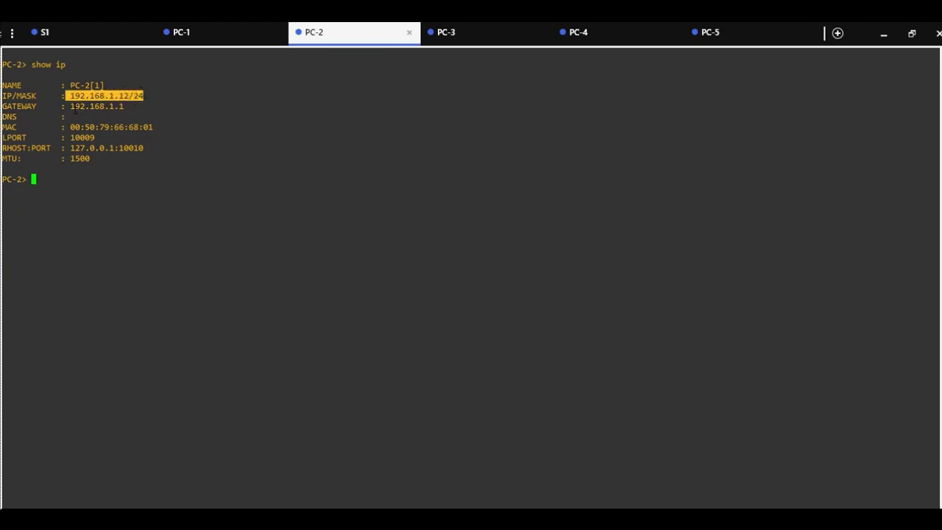
pyautogui.moveTo(71, 106); pyautogui.dragTo(126, 106)
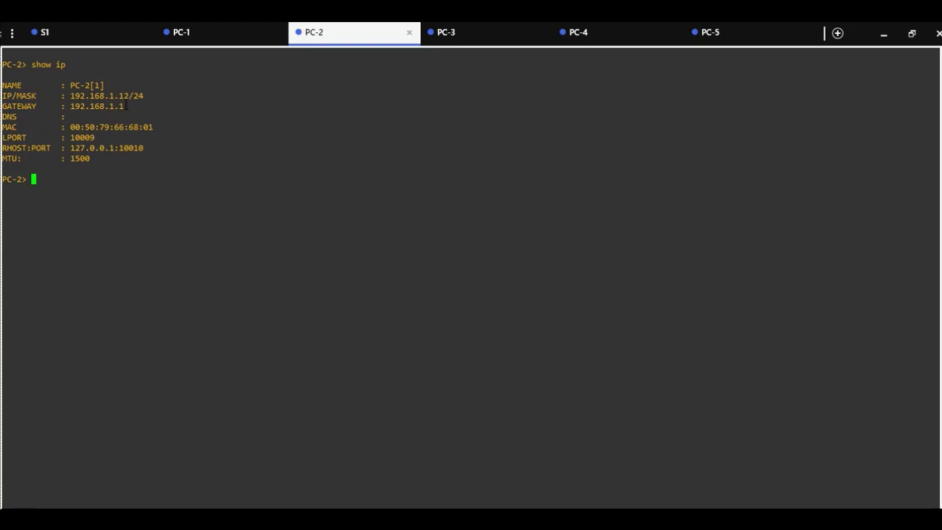
pyautogui.click(184, 33)
pyautogui.moveTo(67, 107); pyautogui.dragTo(127, 107)
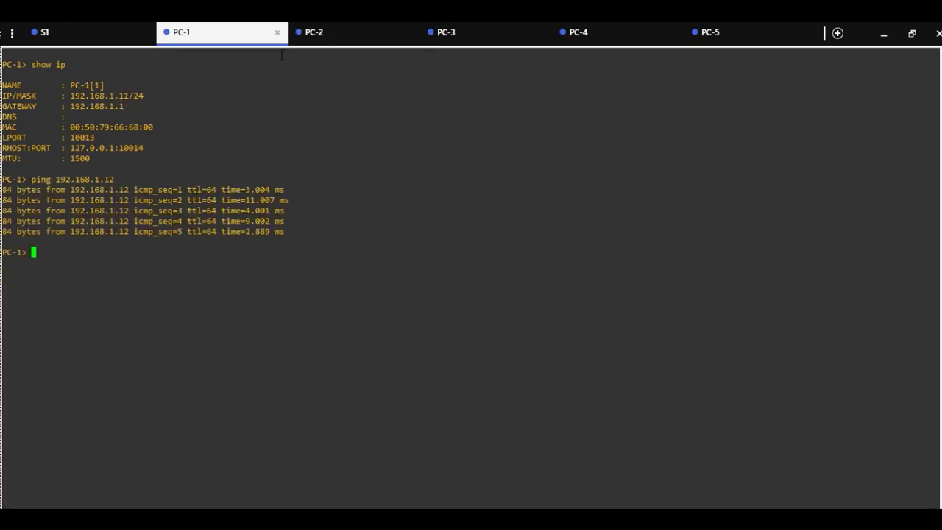
pyautogui.click(475, 37)
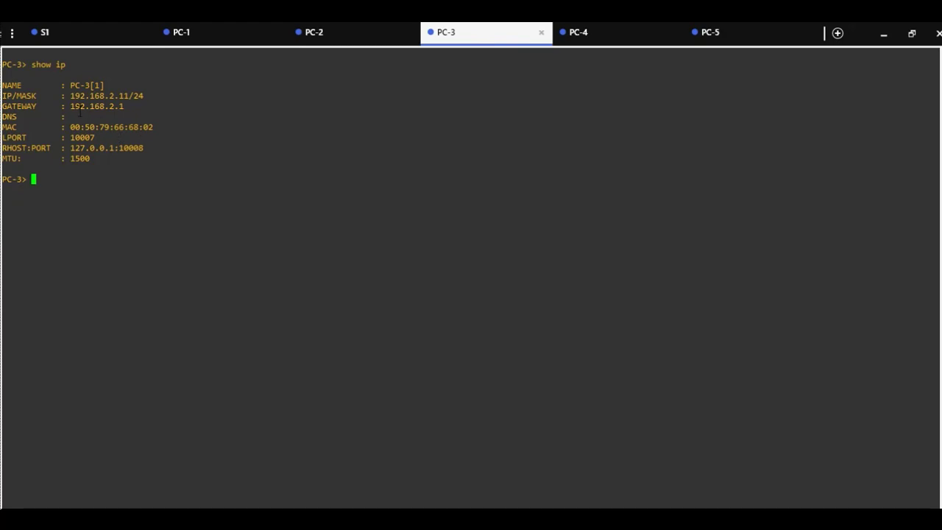
pyautogui.moveTo(65, 95); pyautogui.dragTo(143, 96)
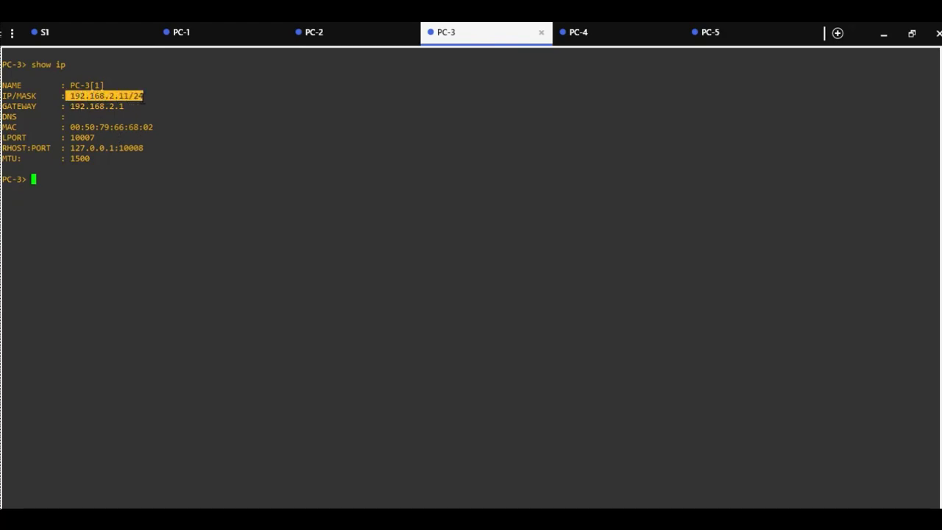
pyautogui.moveTo(62, 107); pyautogui.dragTo(123, 107)
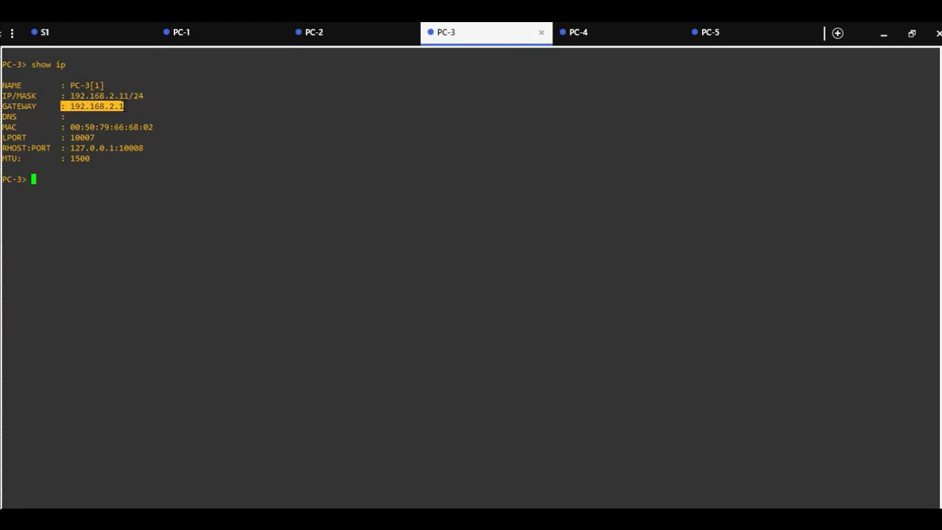
# From PC-1, ping PC-3 at 192.168.2.11 in the MARKETING VLAN
pyautogui.click(192, 42)
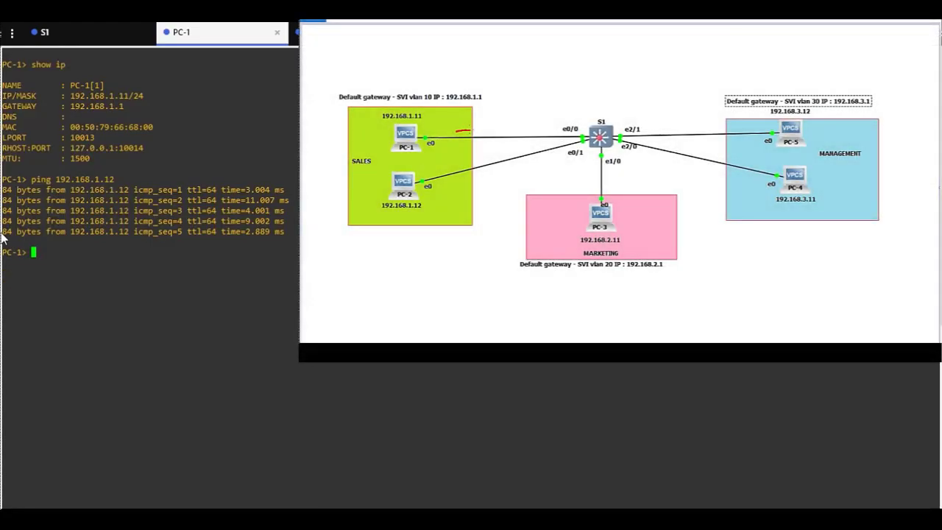
pyautogui.write('ping 192.168.2.')
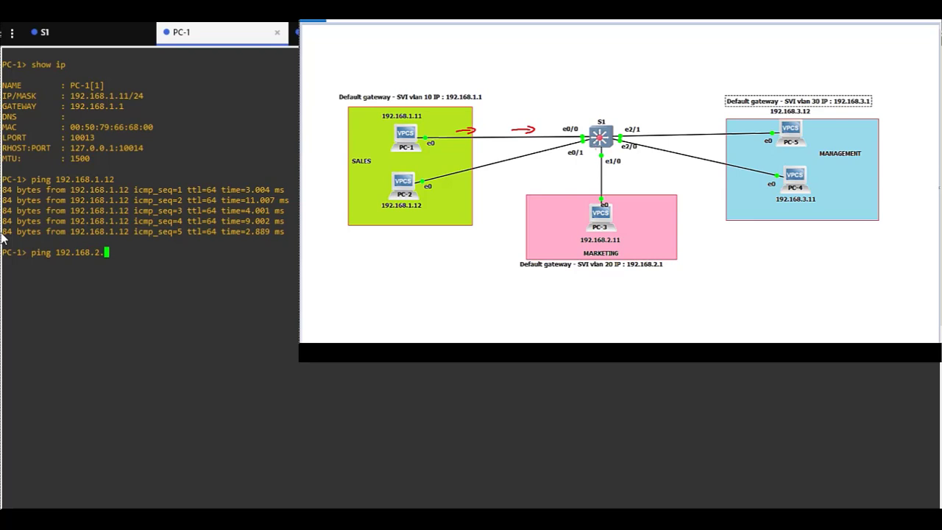
pyautogui.write('11')
pyautogui.press('Return')
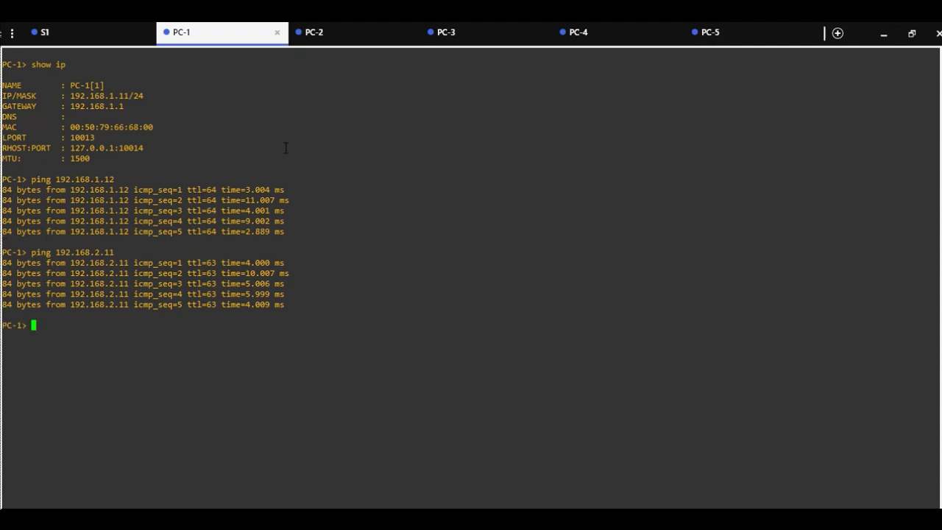
# Highlight PC-4's IP/mask and gateway address in its console
pyautogui.click(614, 41)
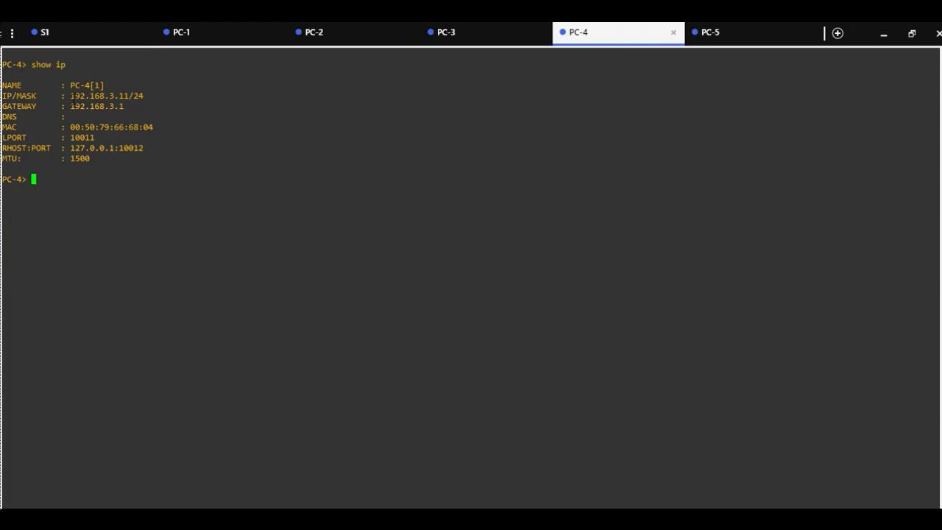
pyautogui.moveTo(66, 95); pyautogui.dragTo(148, 98)
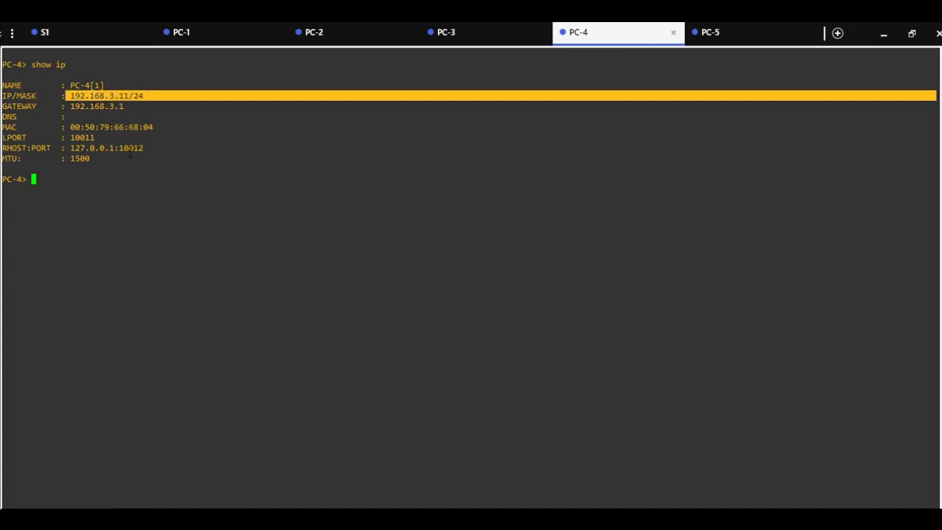
pyautogui.moveTo(68, 106); pyautogui.dragTo(124, 107)
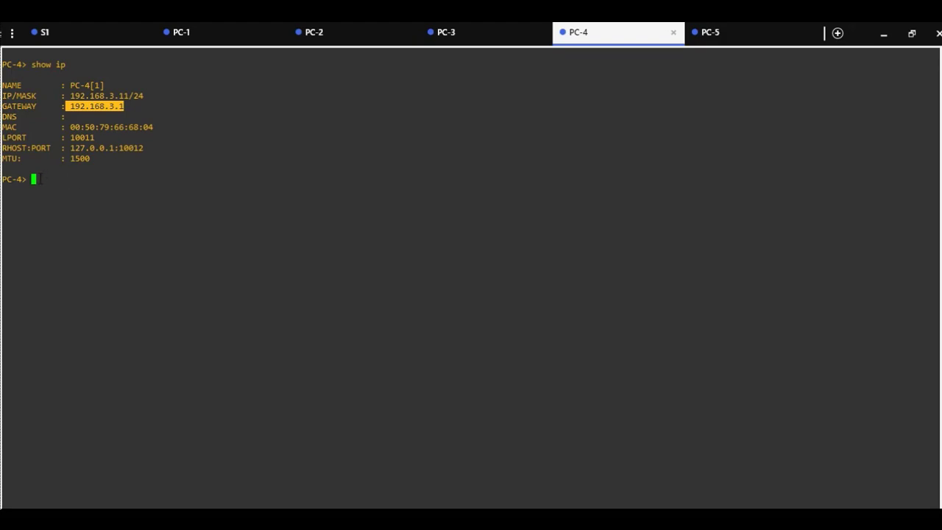
pyautogui.click(96, 38)
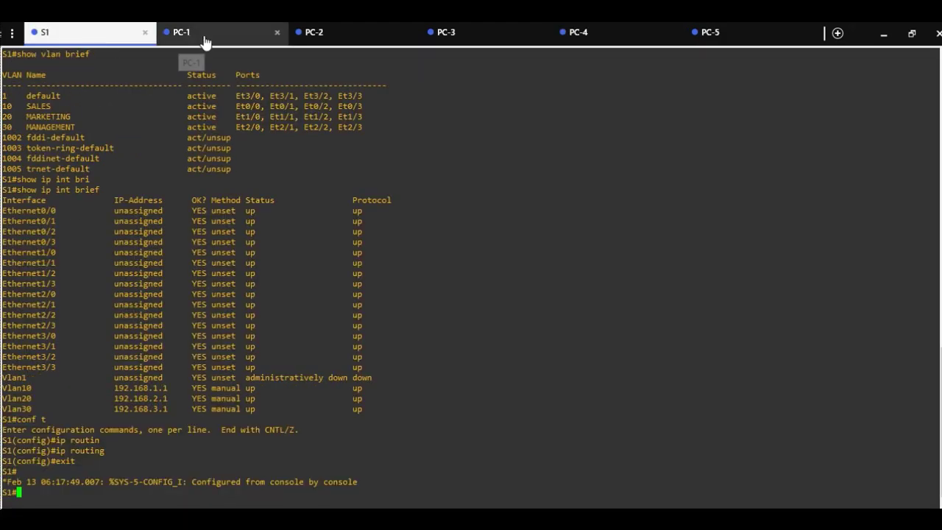
# From PC-1, ping 192.168.3.11 and get five ttl-63 replies
pyautogui.click(197, 38)
pyautogui.write('pi')
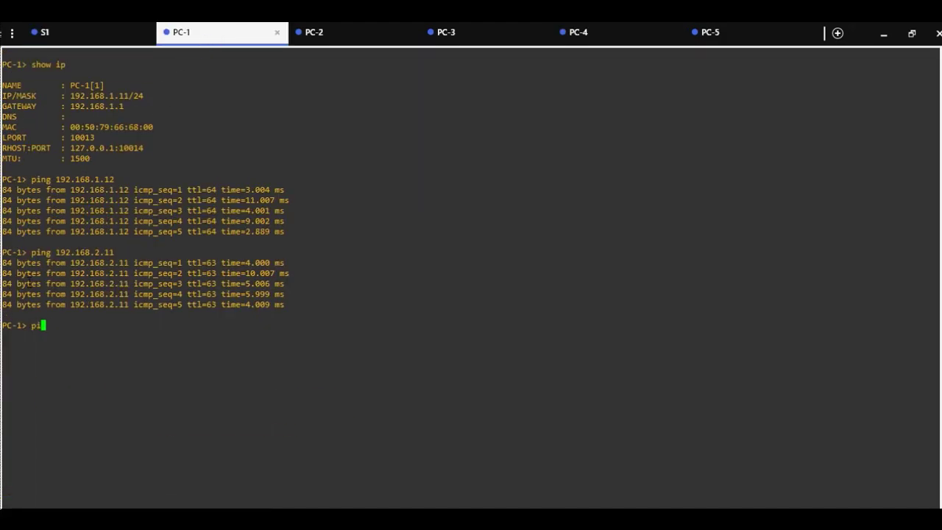
pyautogui.write('ng 192.168')
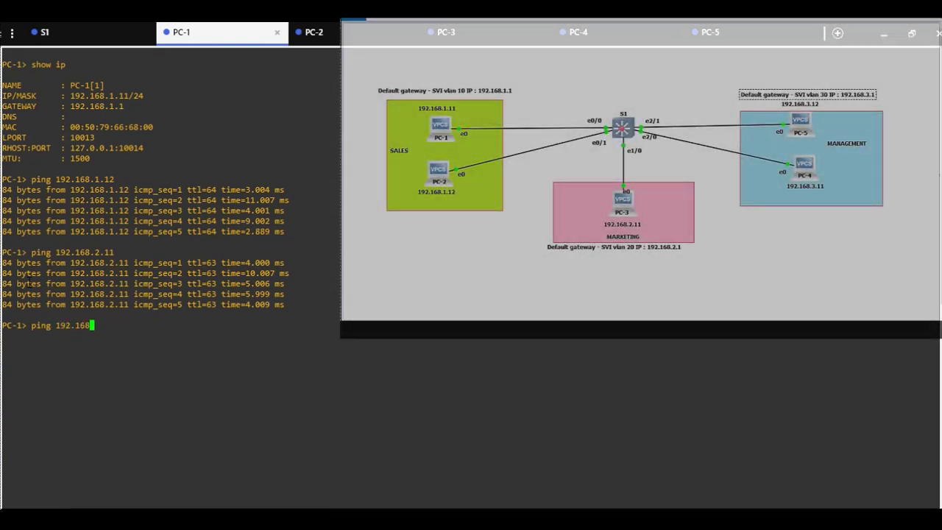
pyautogui.write('.1.')
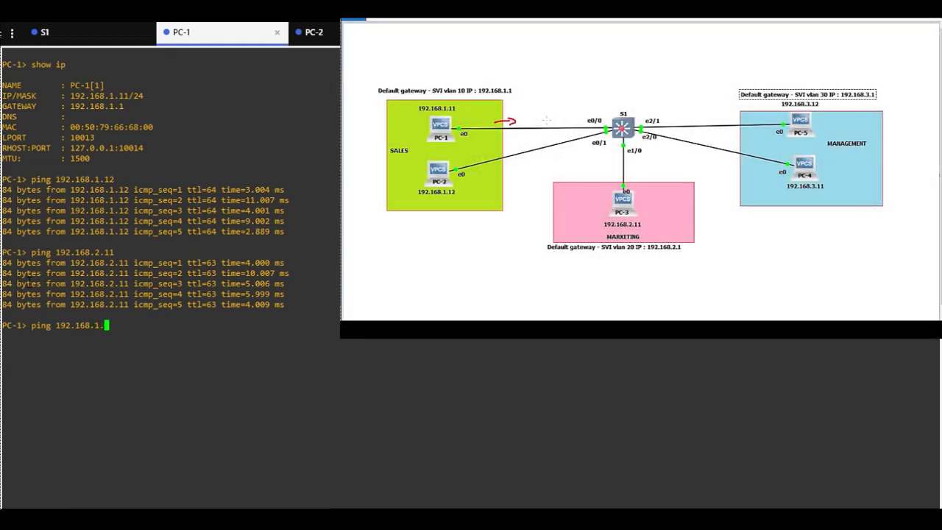
pyautogui.press('BackSpace')
pyautogui.press('BackSpace')
pyautogui.write('3.11')
pyautogui.press('Return')
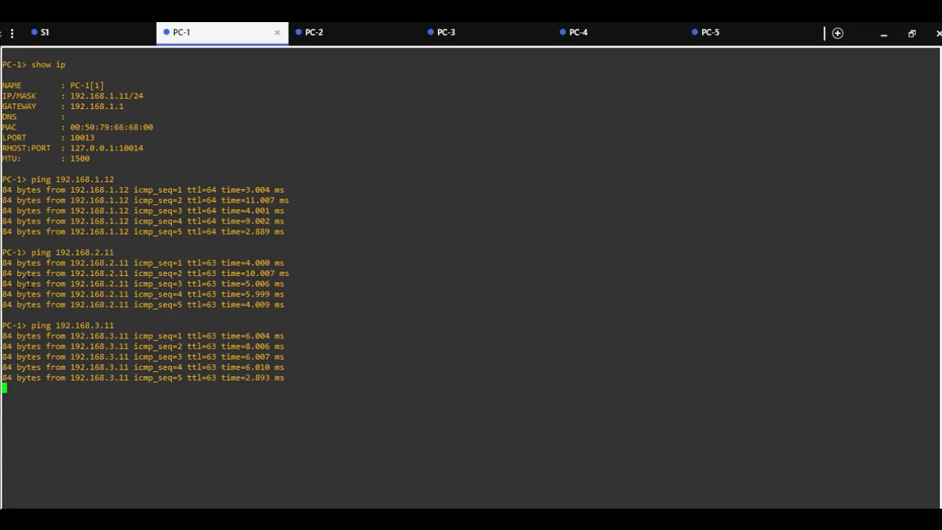
pyautogui.press('Return')
# On S1, enter 'conf t' and run 'no ip routing', then highlight that command
pyautogui.click(76, 36)
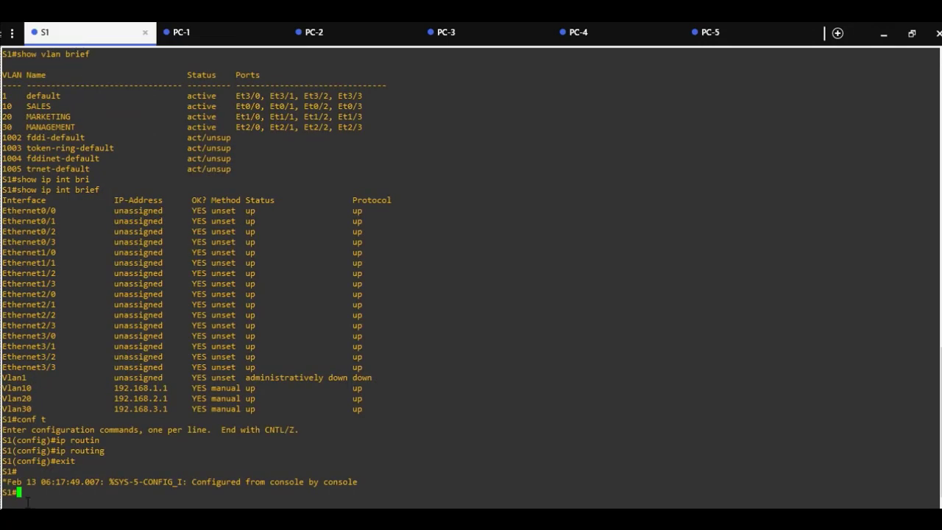
pyautogui.write('conf t')
pyautogui.press('Return')
pyautogui.write('no i')
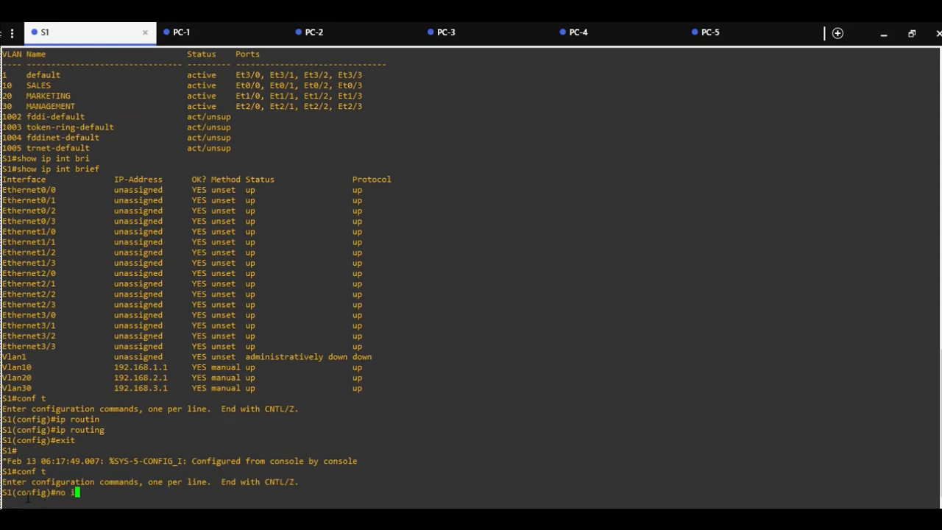
pyautogui.write('p rout')
pyautogui.press('Tab')
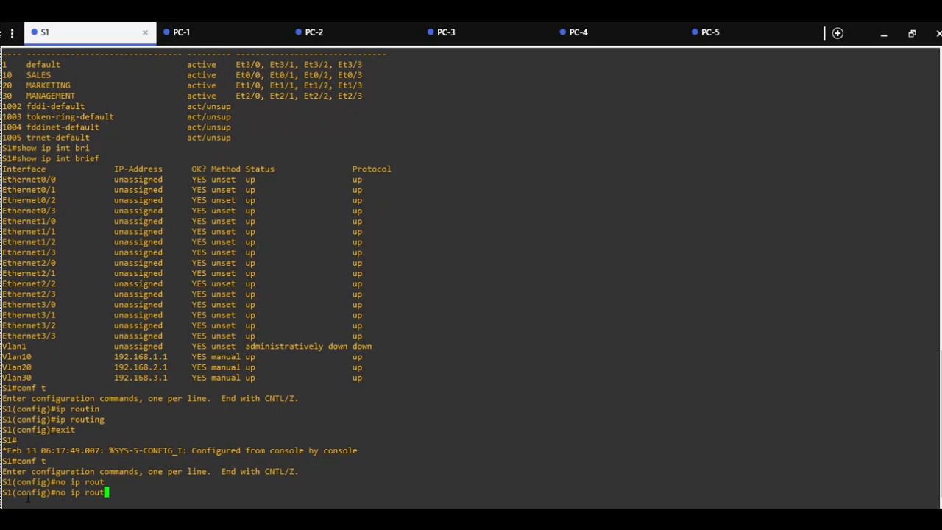
pyautogui.write('ing')
pyautogui.press('Return')
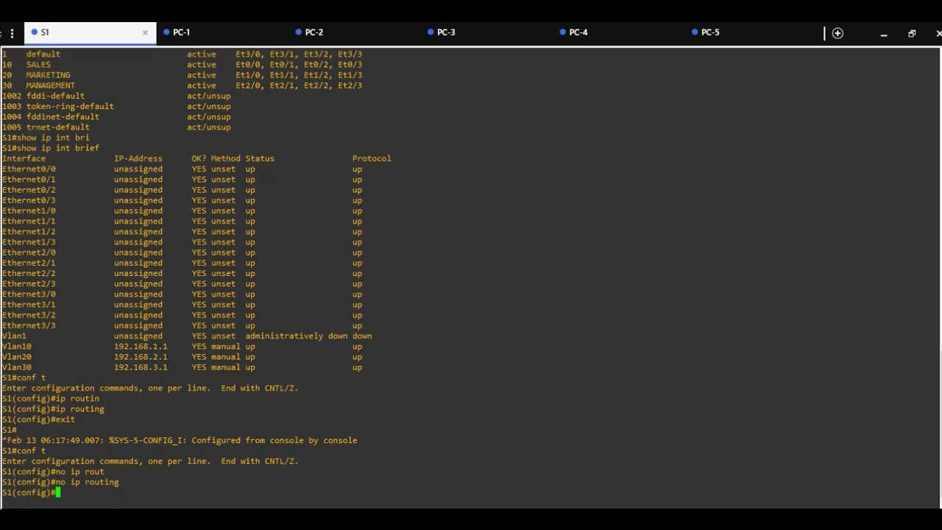
pyautogui.moveTo(56, 483); pyautogui.dragTo(123, 482)
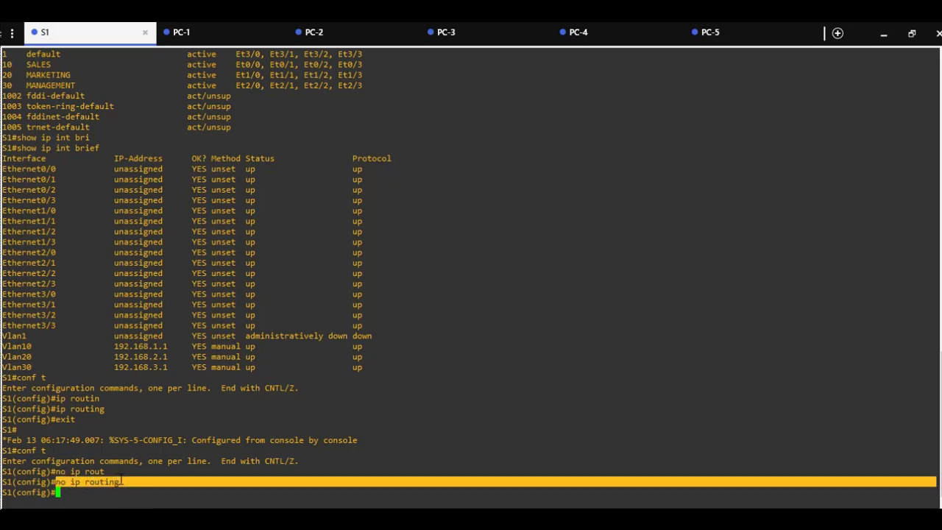
# From PC-1, ping 192.168.3.11 and watch the requests time out
pyautogui.click(227, 35)
pyautogui.write('ping')
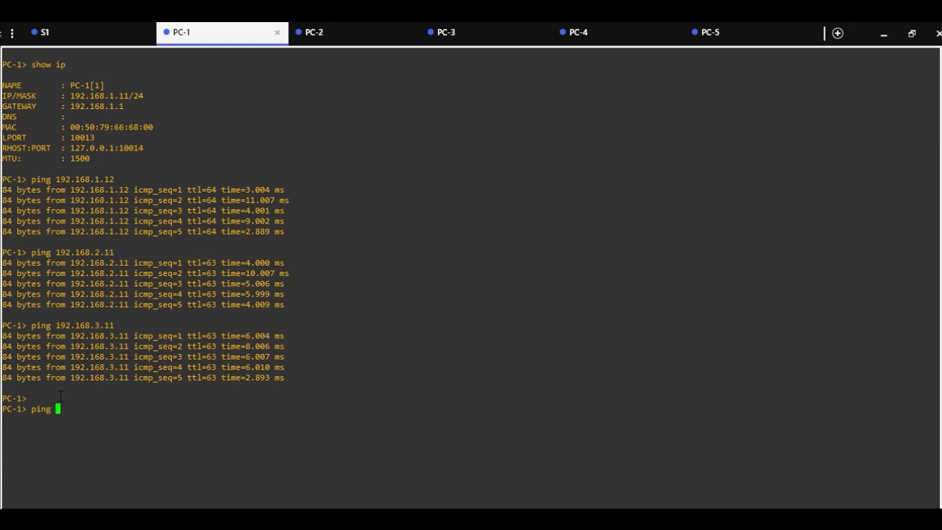
pyautogui.write(' 192.168.3.11')
pyautogui.press('Return')
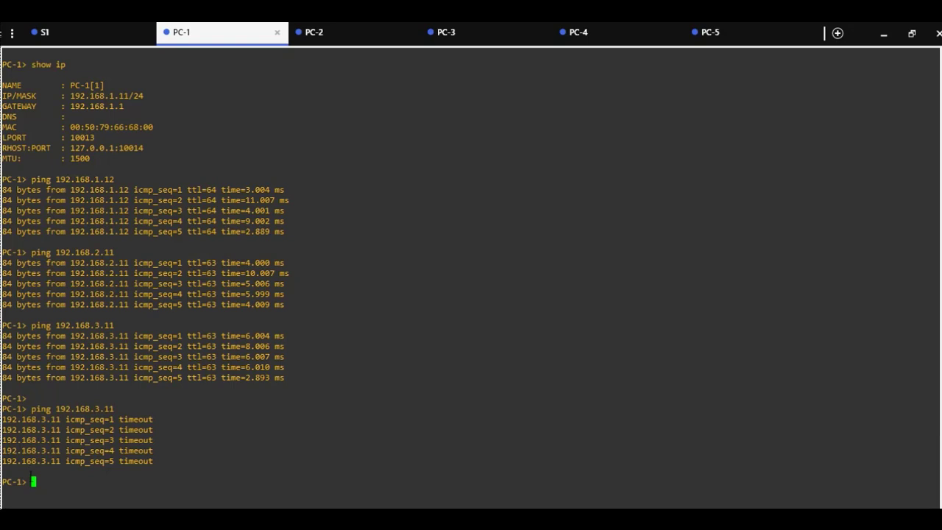
# From PC-1, ping PC-2 at 192.168.1.12, which still replies within the VLAN
pyautogui.click(334, 37)
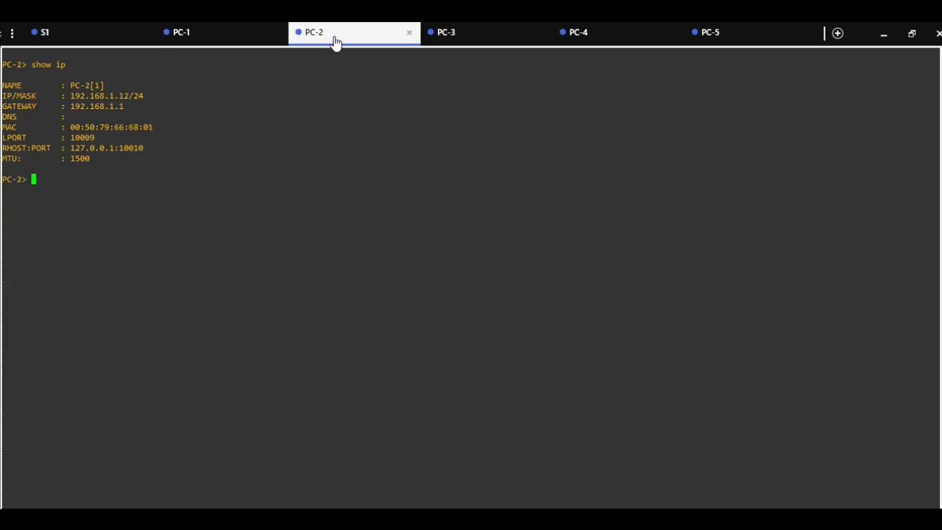
pyautogui.click(239, 37)
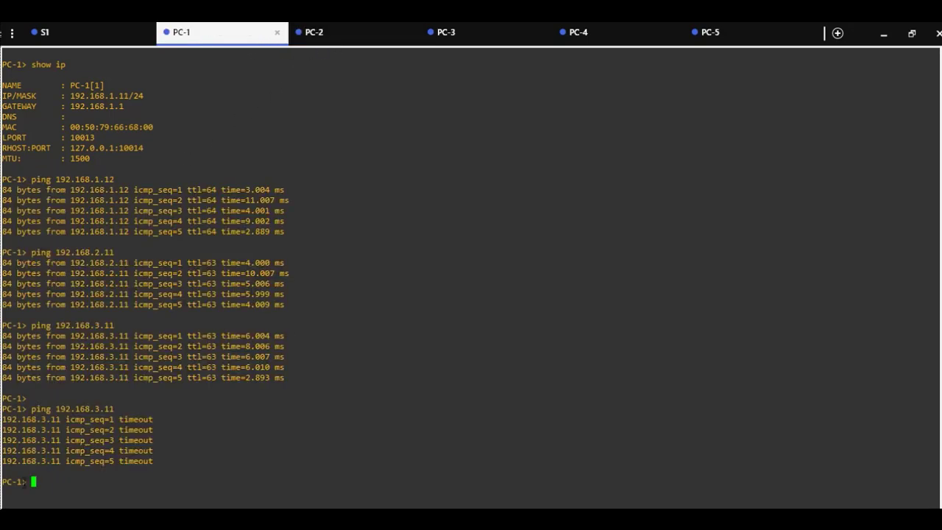
pyautogui.write('ping 192.168.1.12')
pyautogui.press('Return')
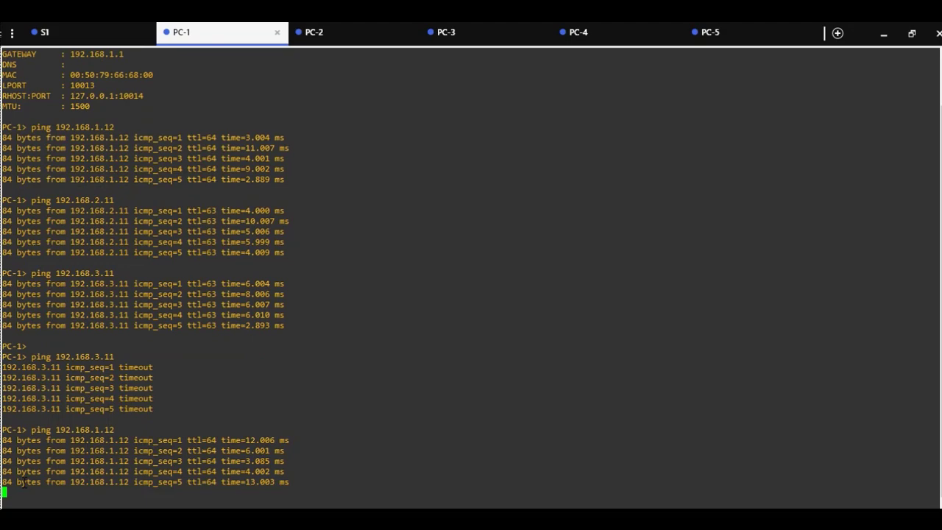
# From PC-4, ping 192.168.3.12 successfully, then highlight PC-5's IP address 192.168.3.12
pyautogui.click(602, 44)
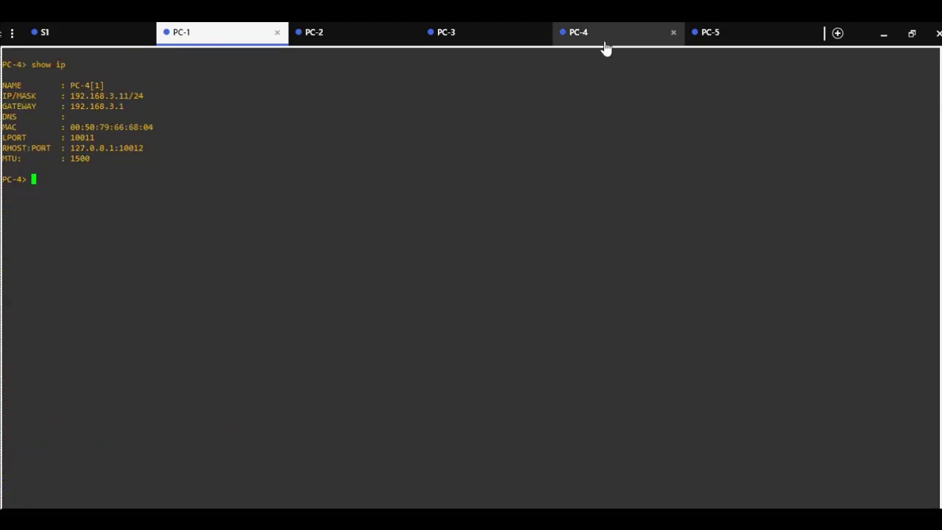
pyautogui.write('pi')
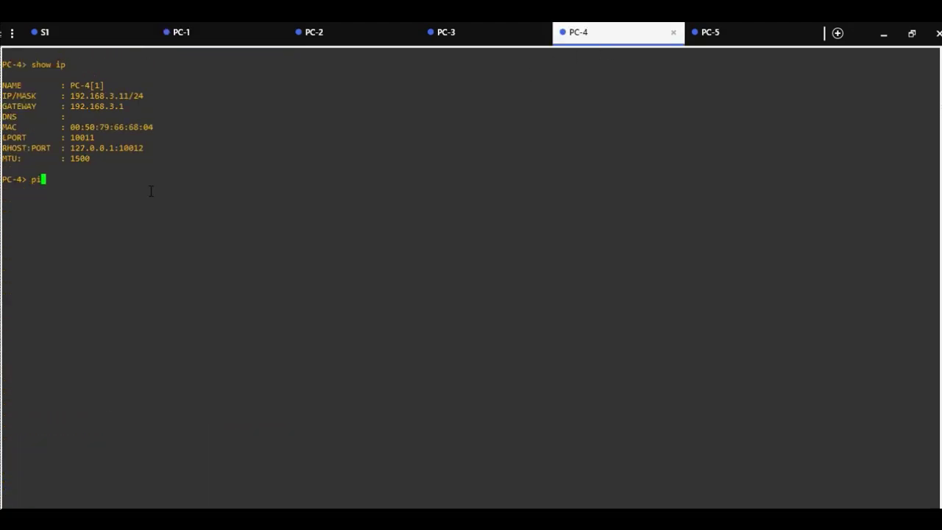
pyautogui.write('ng 192.168')
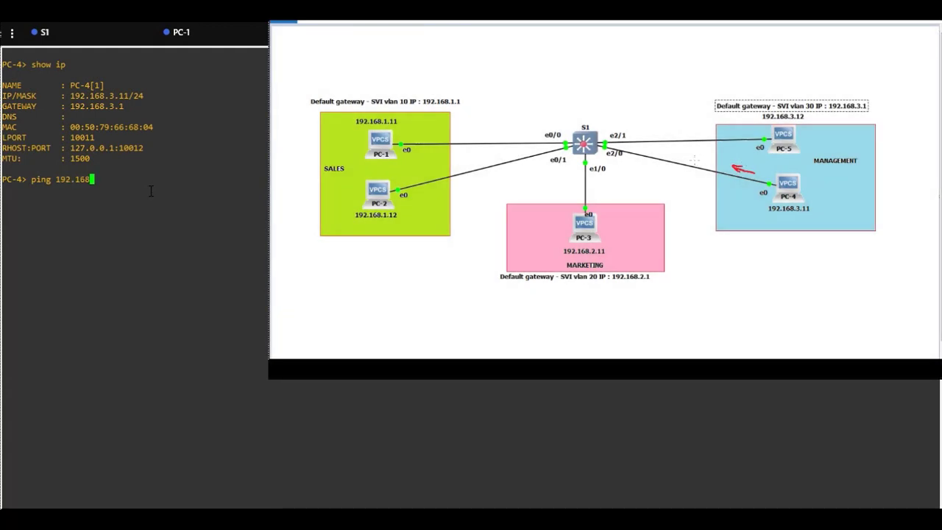
pyautogui.write('.3.12')
pyautogui.press('Return')
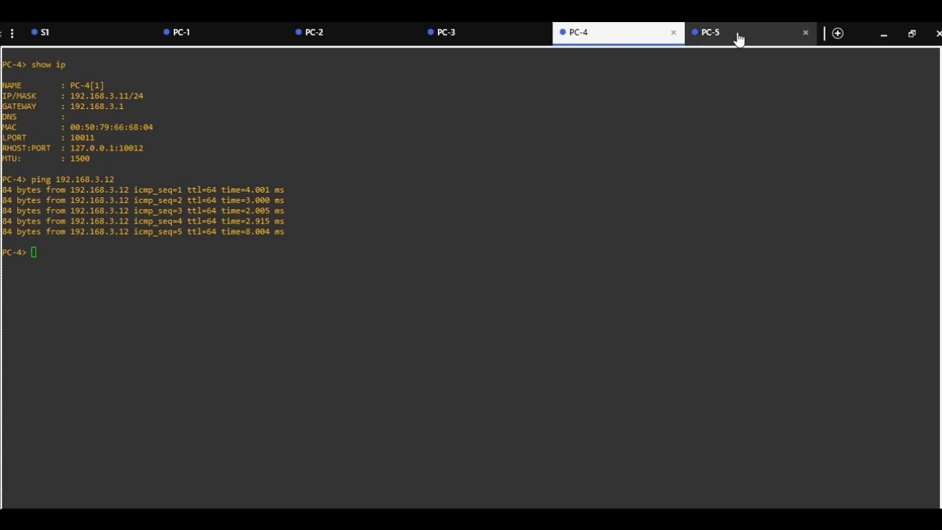
pyautogui.click(738, 36)
pyautogui.moveTo(70, 96); pyautogui.dragTo(143, 96)
# On S1, enter 'conf t' and run 'ip routing' to re-enable routing
pyautogui.click(45, 33)
pyautogui.write('conf t')
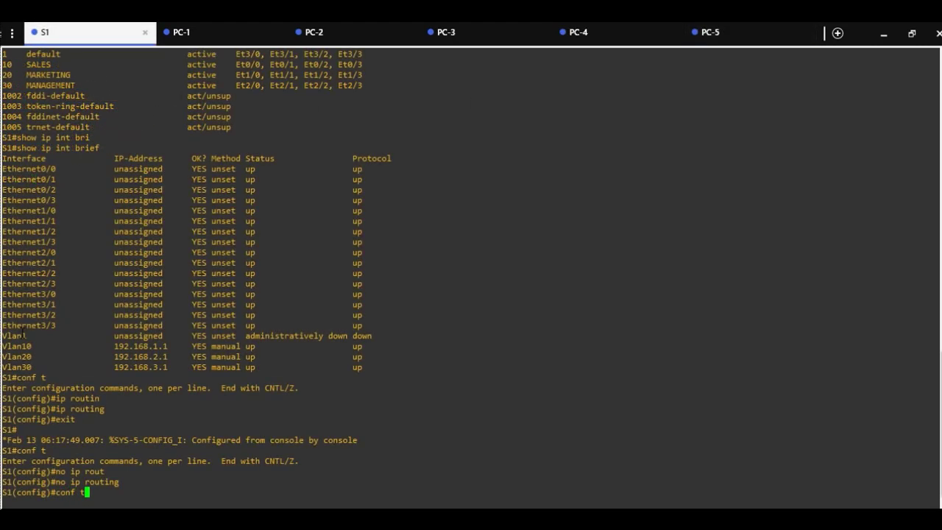
pyautogui.press('Return')
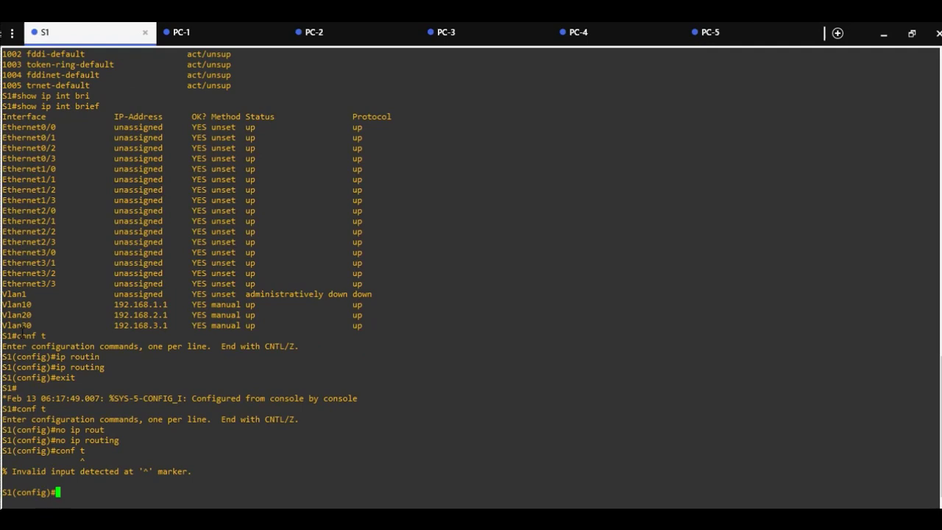
pyautogui.write('ip routing')
pyautogui.press('Return')
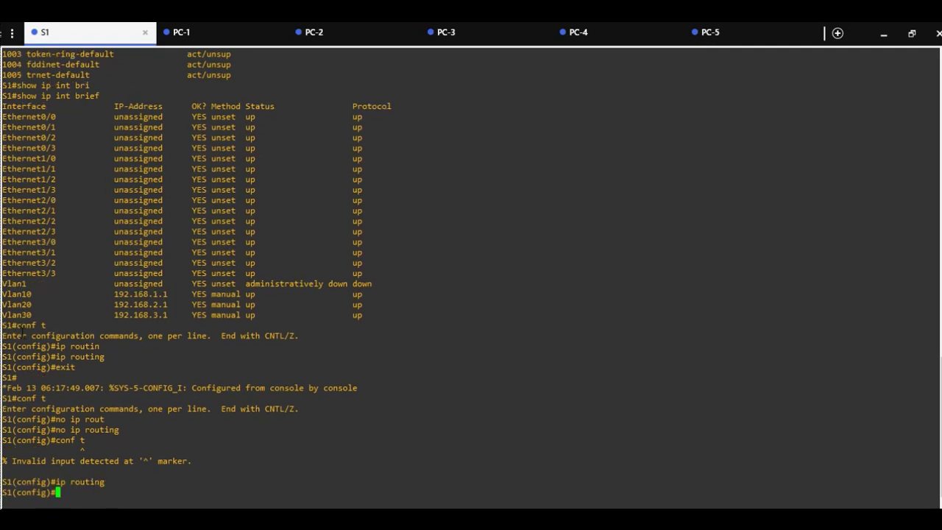
# From PC-1, ping 192.168.3.11 again and get five ttl-63 replies
pyautogui.click(224, 34)
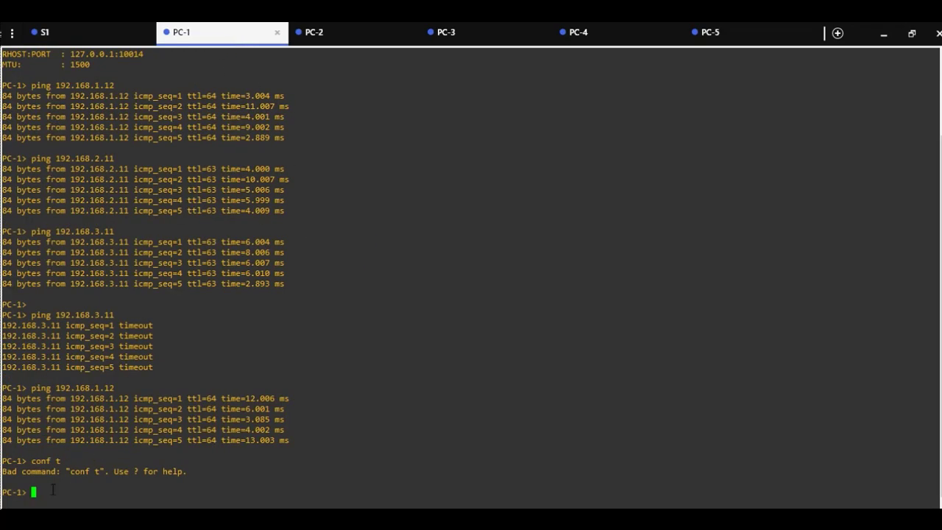
pyautogui.write('ping 192.168.1')
pyautogui.press('BackSpace')
pyautogui.write('3.11')
pyautogui.press('Return')
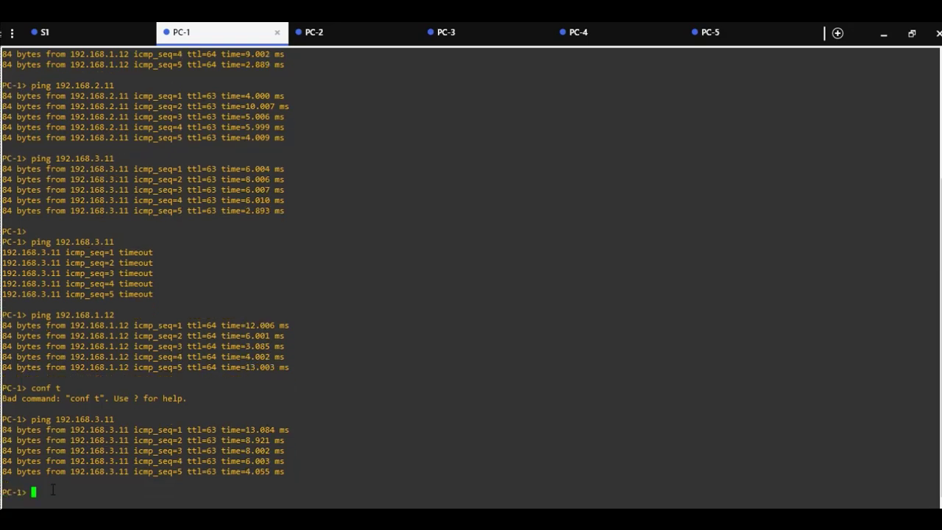
pyautogui.press('Return')
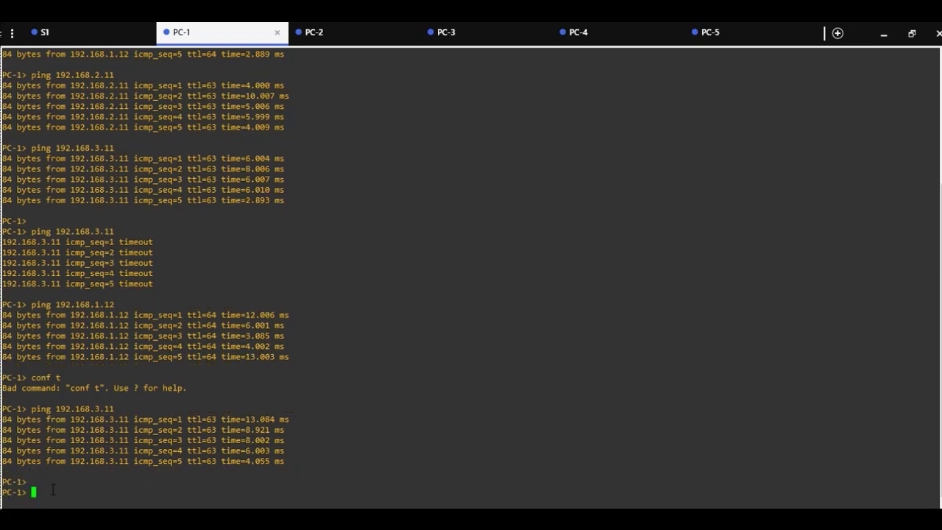